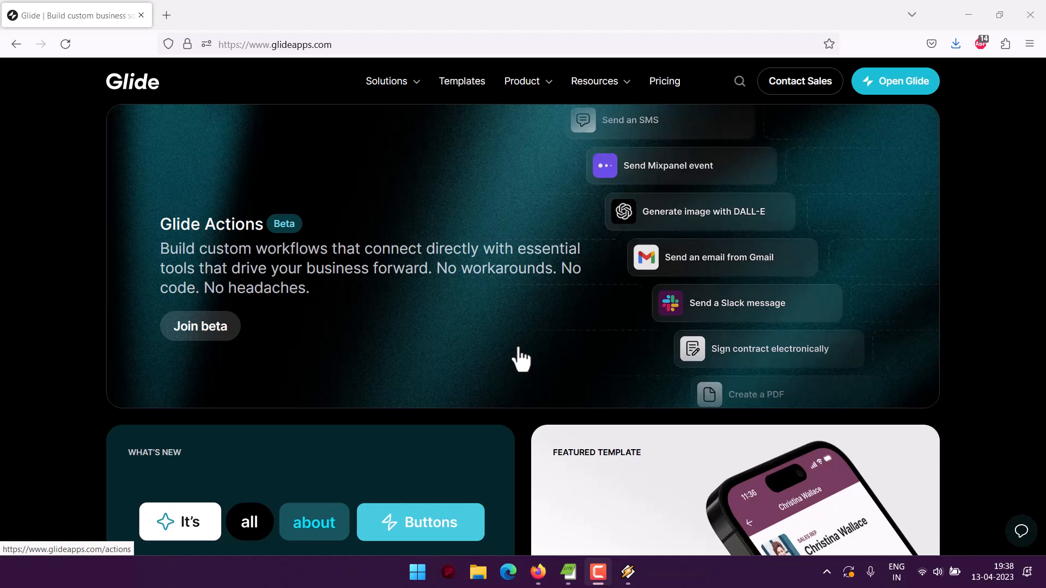
Open the Glide team's projects dashboard from the Glide website.
{"action": "left_click", "coordinate": [883, 90]}
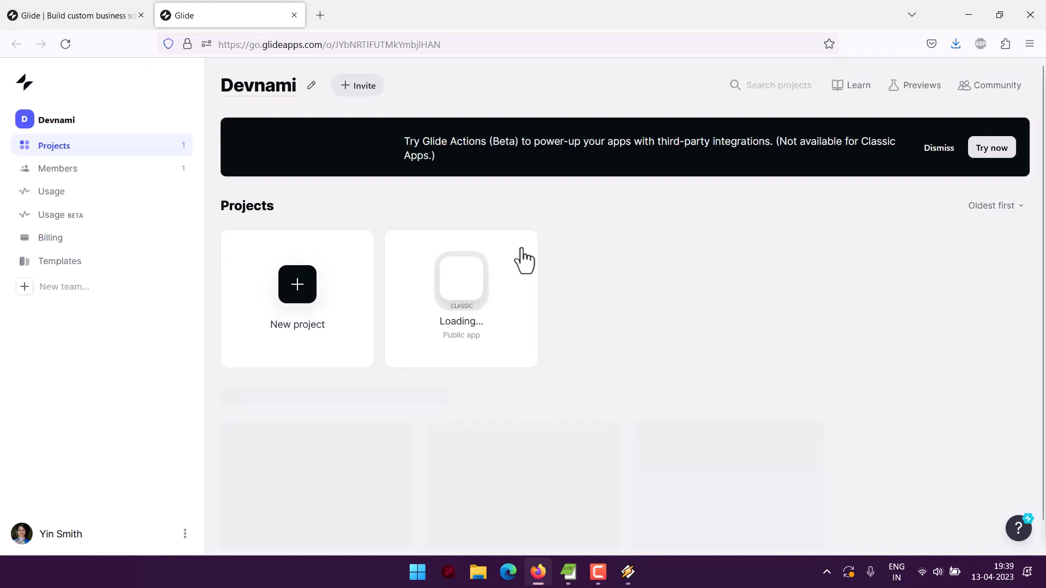
{"action": "left_click", "coordinate": [524, 244]}
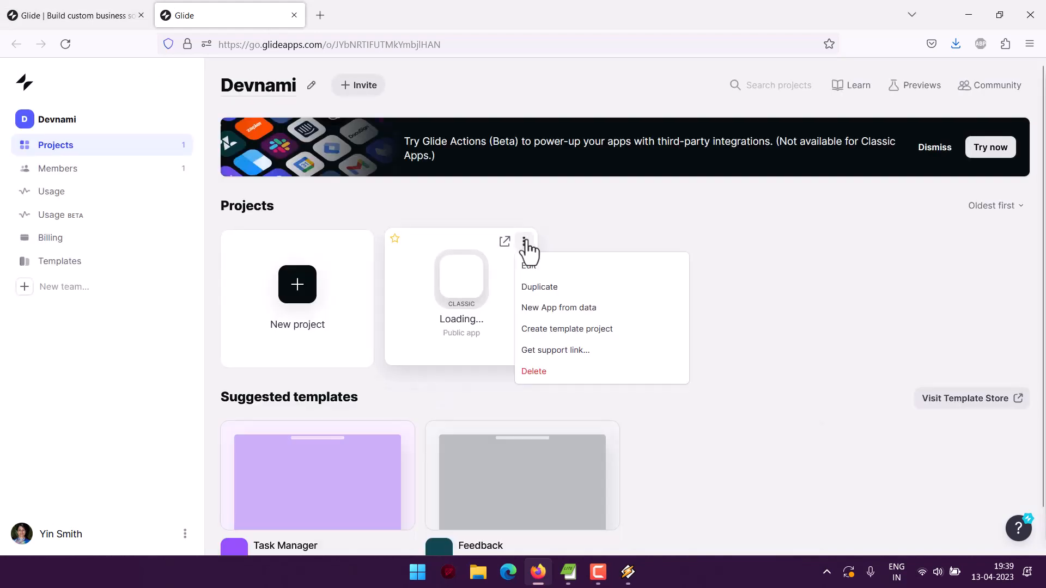
{"action": "left_click", "coordinate": [720, 355]}
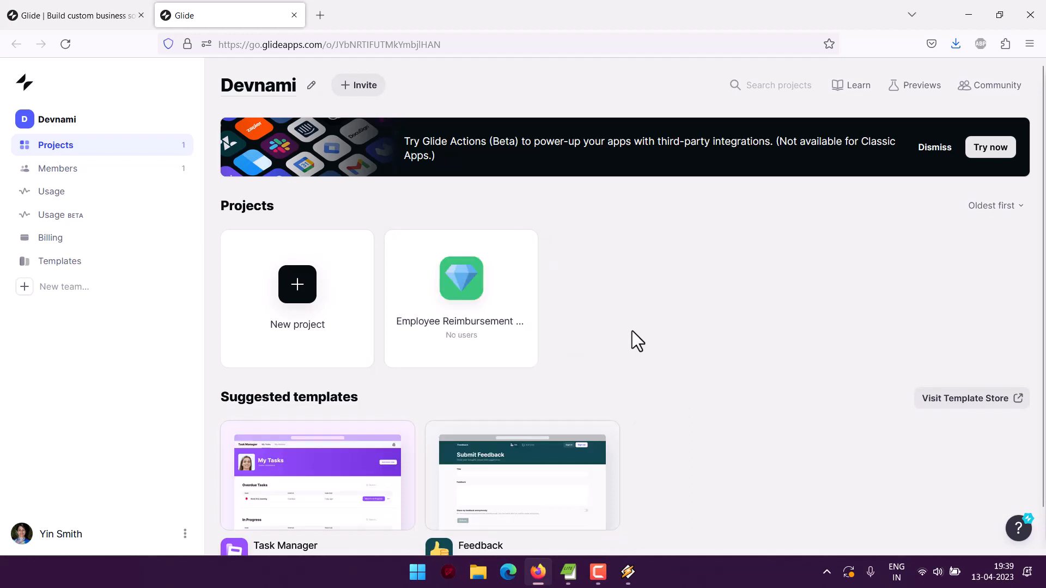
Delete the Employee Reimbursement App project, confirming with the phrase "delete Employee Reimbursement App forever".
{"action": "mouse_move", "coordinate": [473, 320]}
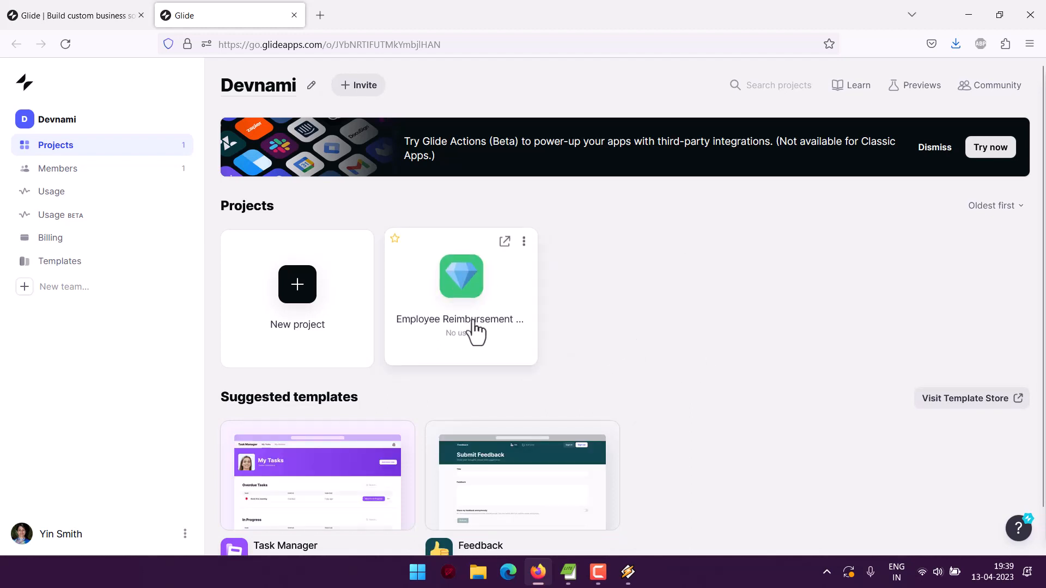
{"action": "left_click", "coordinate": [523, 242]}
{"action": "left_click", "coordinate": [537, 351]}
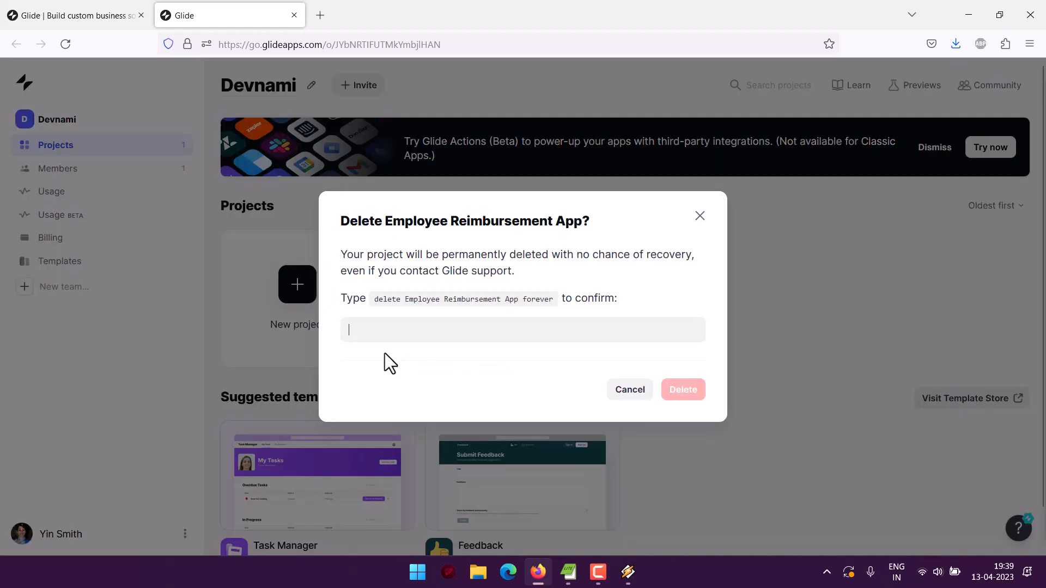
{"action": "left_click_drag", "start_coordinate": [374, 299], "coordinate": [553, 303]}
{"action": "key", "text": "ctrl+c"}
{"action": "left_click", "coordinate": [485, 329]}
{"action": "key", "text": "ctrl+v"}
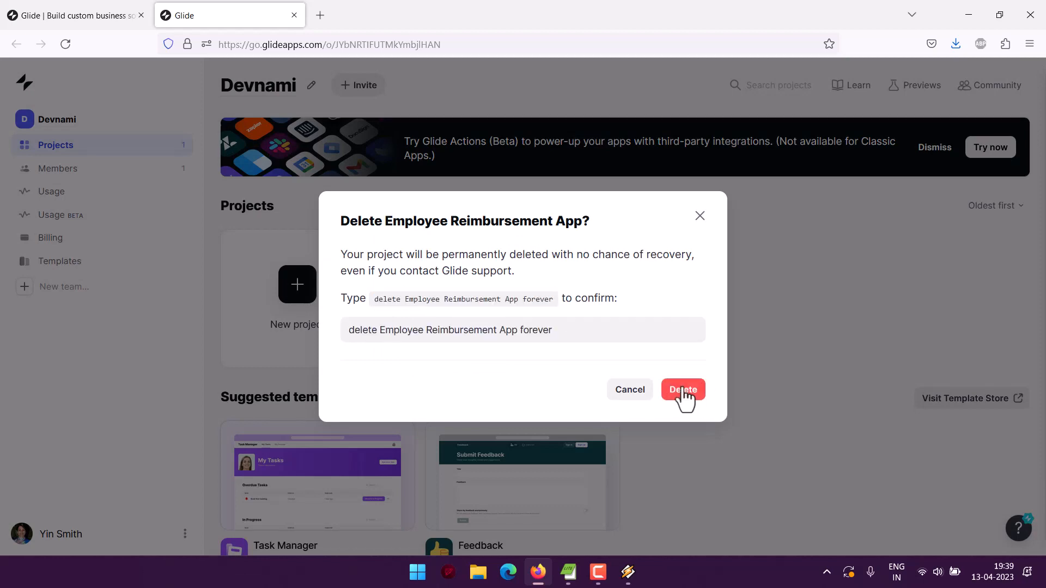
{"action": "left_click", "coordinate": [682, 390]}
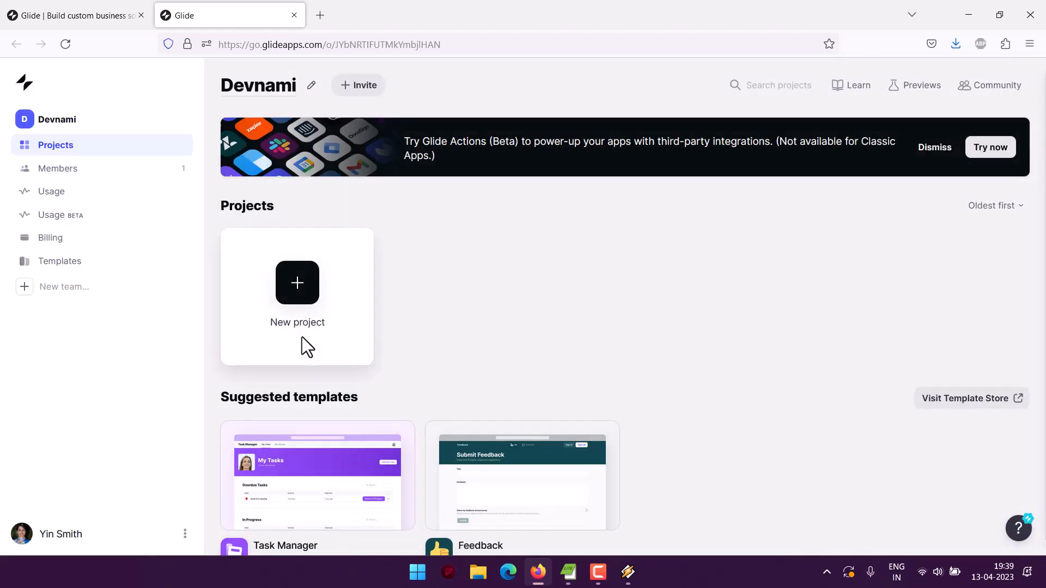
Start a new project named "Work Order App" with the Large screen layout and continue to the data source selection.
{"action": "left_click", "coordinate": [302, 336]}
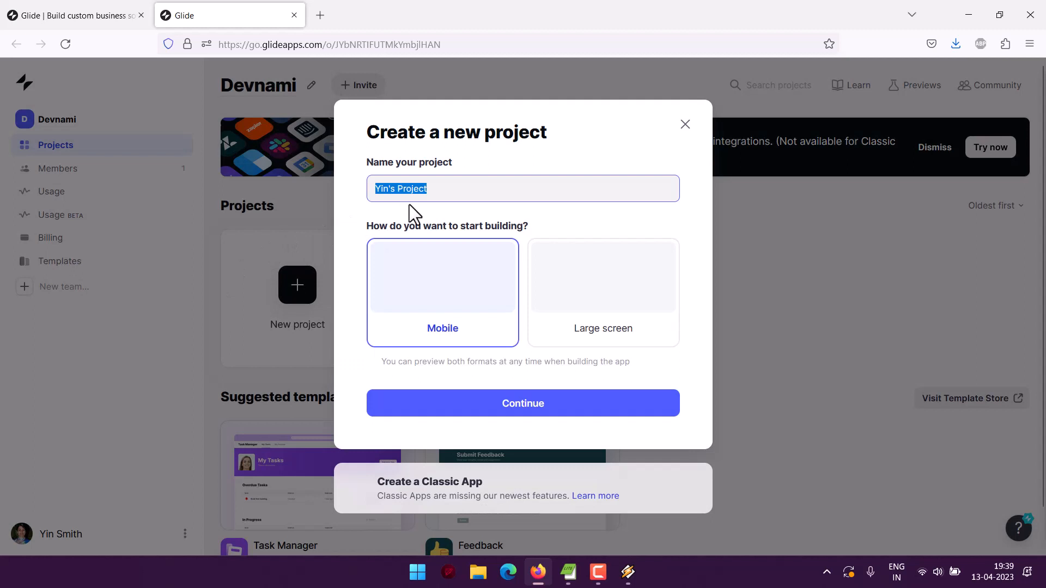
{"action": "left_click", "coordinate": [442, 188]}
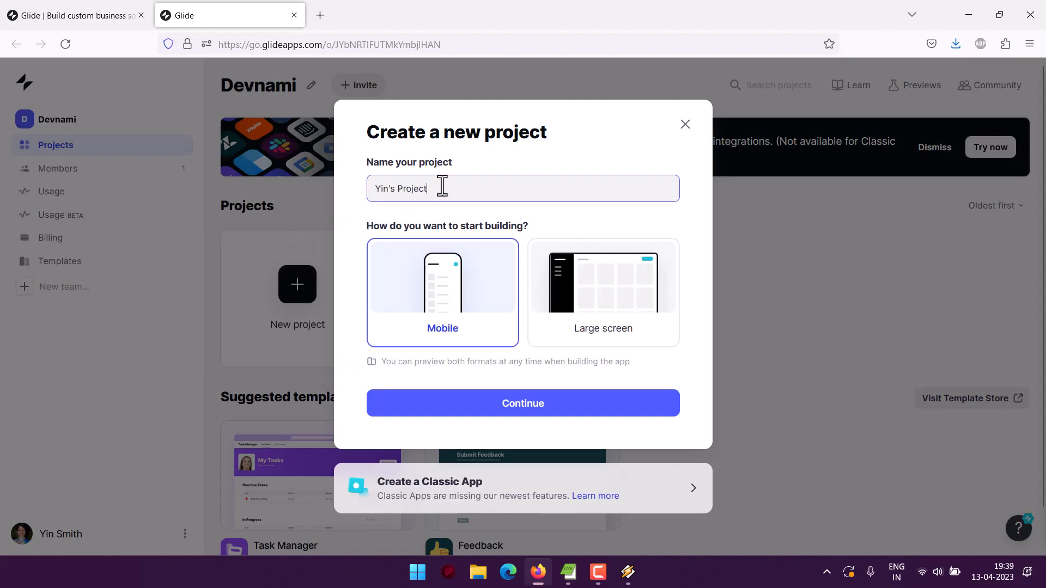
{"action": "left_click_drag", "start_coordinate": [441, 188], "coordinate": [329, 185]}
{"action": "type", "text": "Work Order App"}
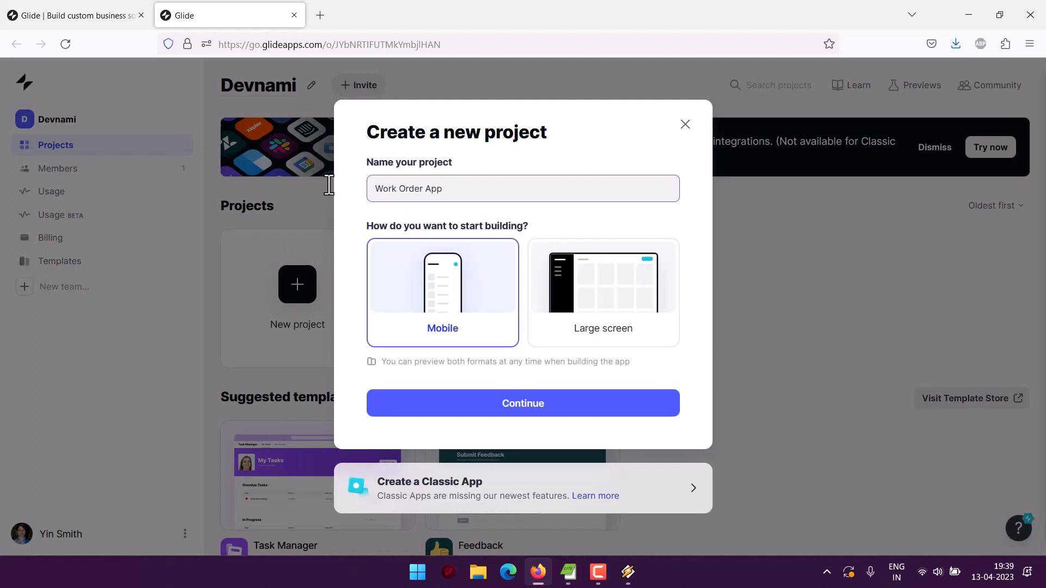
{"action": "left_click", "coordinate": [560, 313]}
{"action": "left_click", "coordinate": [514, 411]}
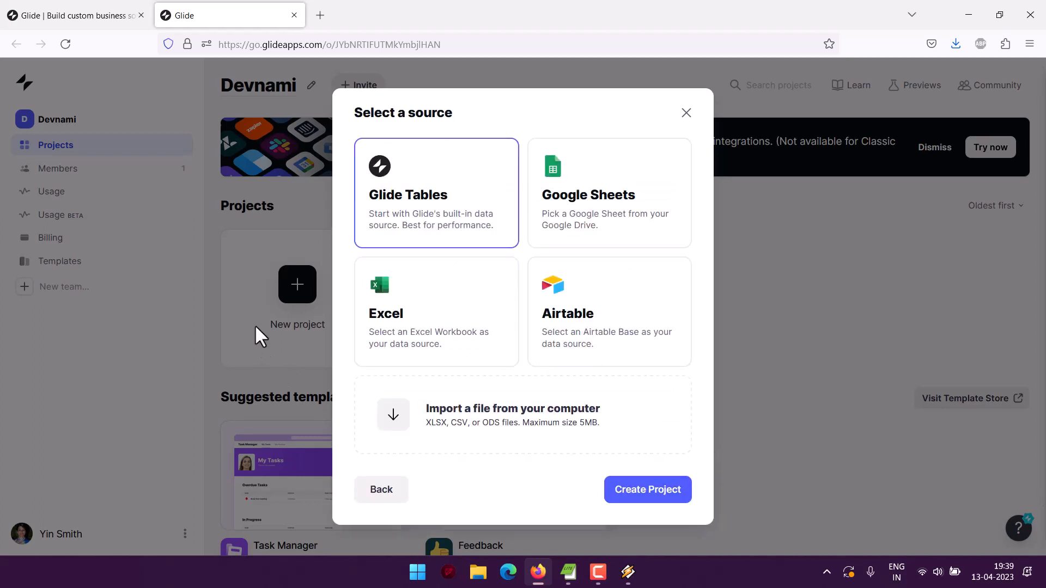
Switch to Excel and create a blank workbook.
{"action": "left_click", "coordinate": [417, 572]}
{"action": "left_click", "coordinate": [383, 87]}
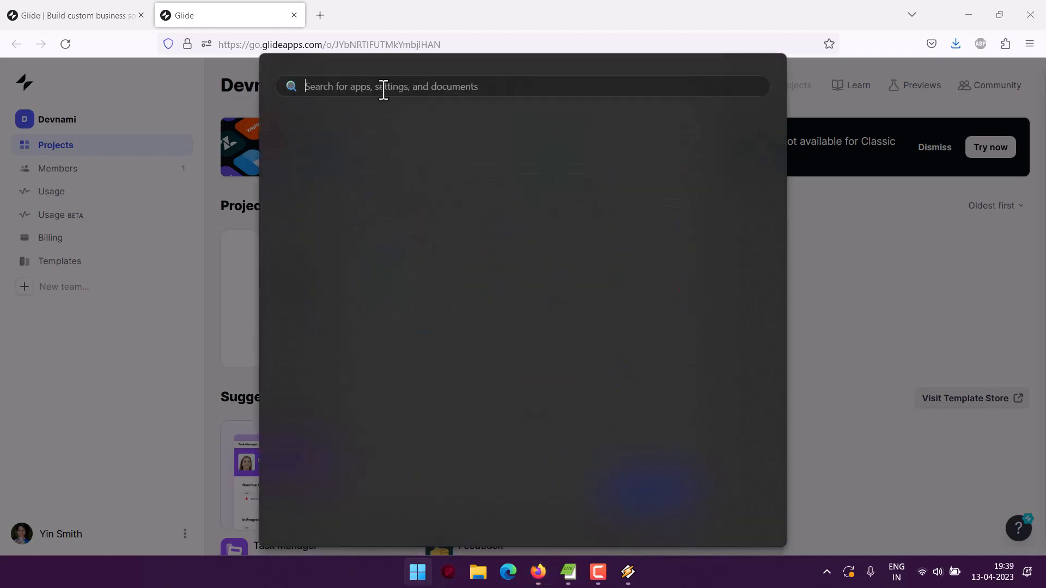
{"action": "type", "text": "Excel"}
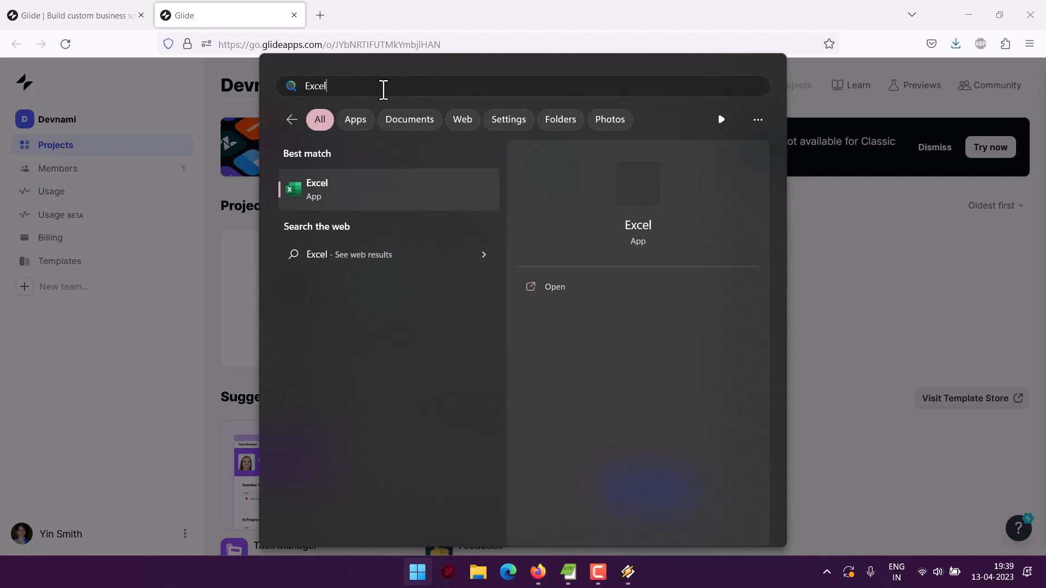
{"action": "key", "text": "Escape"}
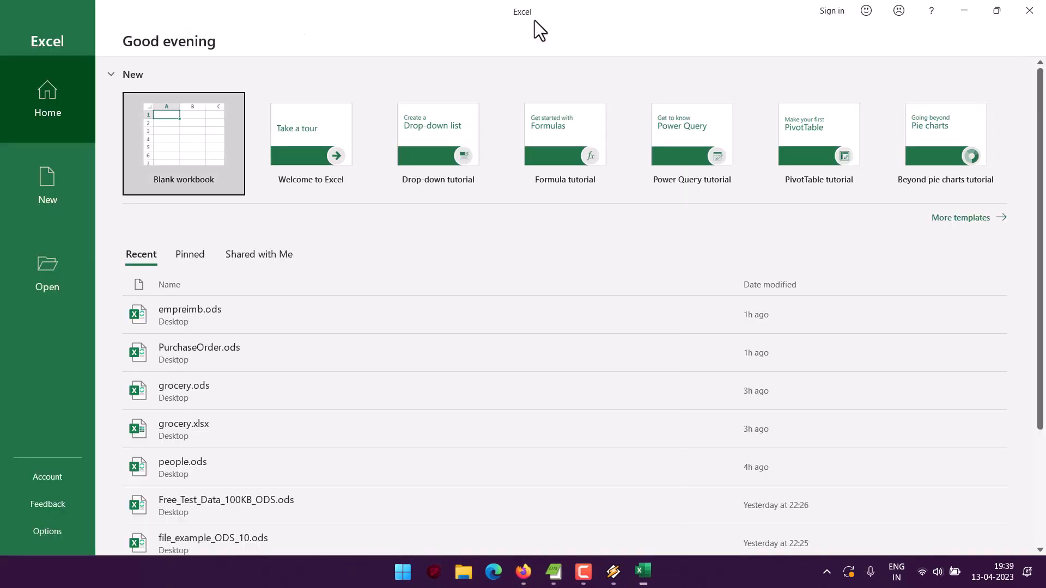
{"action": "left_click", "coordinate": [179, 142]}
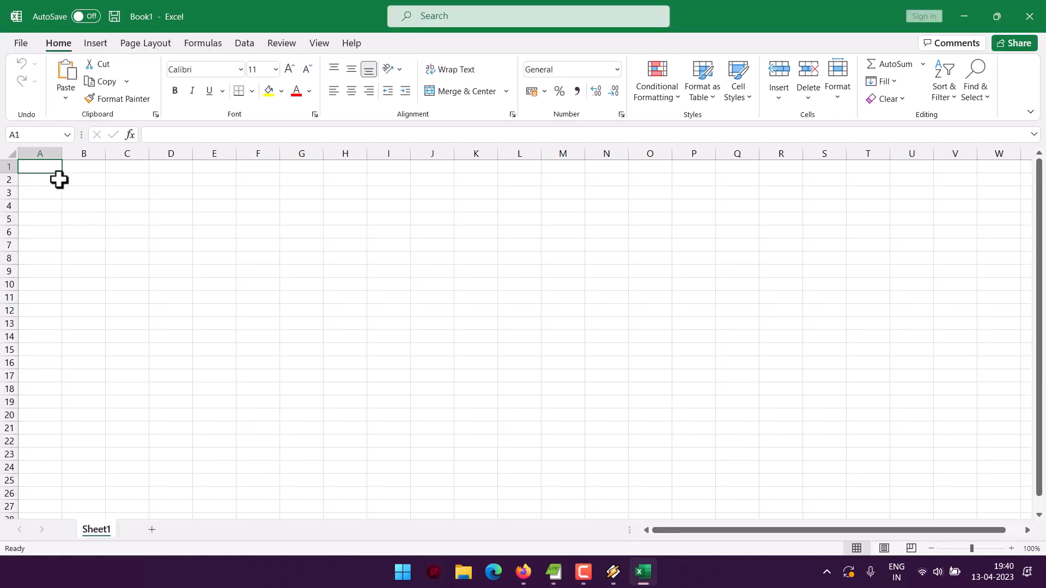
Enter the headings Job ID, Item Description, Quantity, Unit Price and Total in cells A1 to E1.
{"action": "type", "text": "Job"}
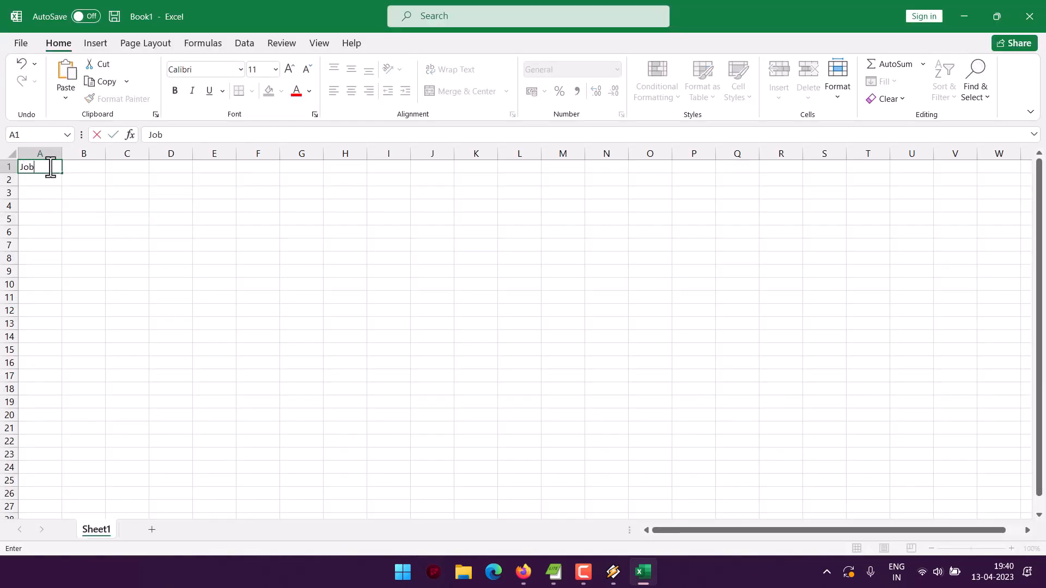
{"action": "type", "text": " ID"}
{"action": "key", "text": "Tab"}
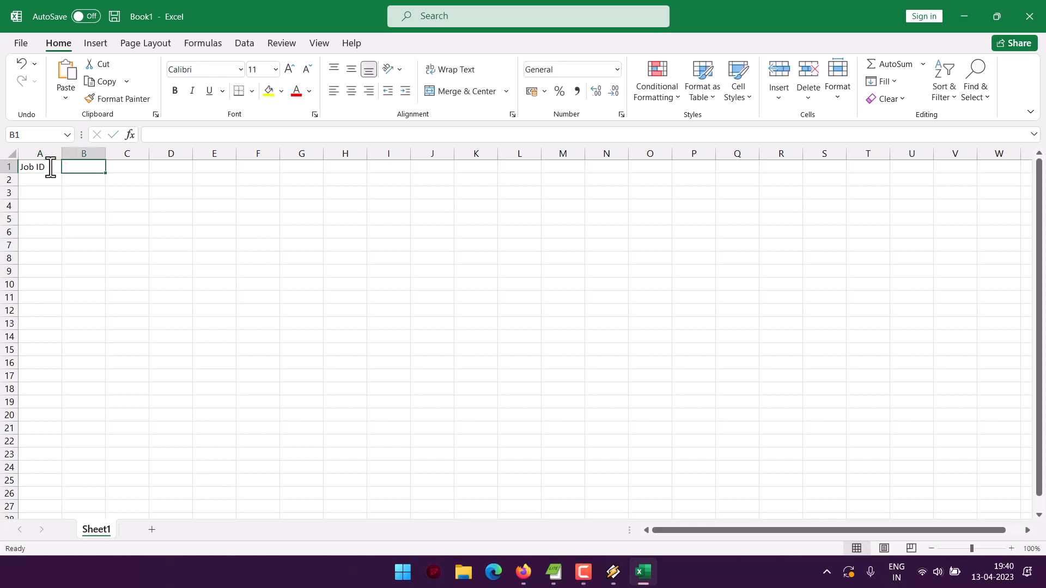
{"action": "type", "text": "Item "}
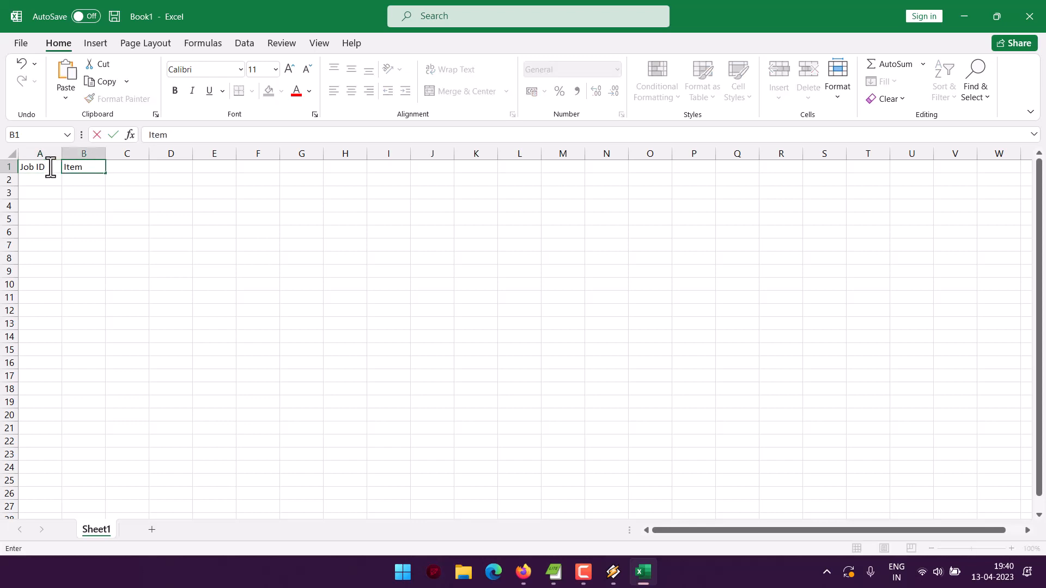
{"action": "type", "text": "Description"}
{"action": "key", "text": "Tab"}
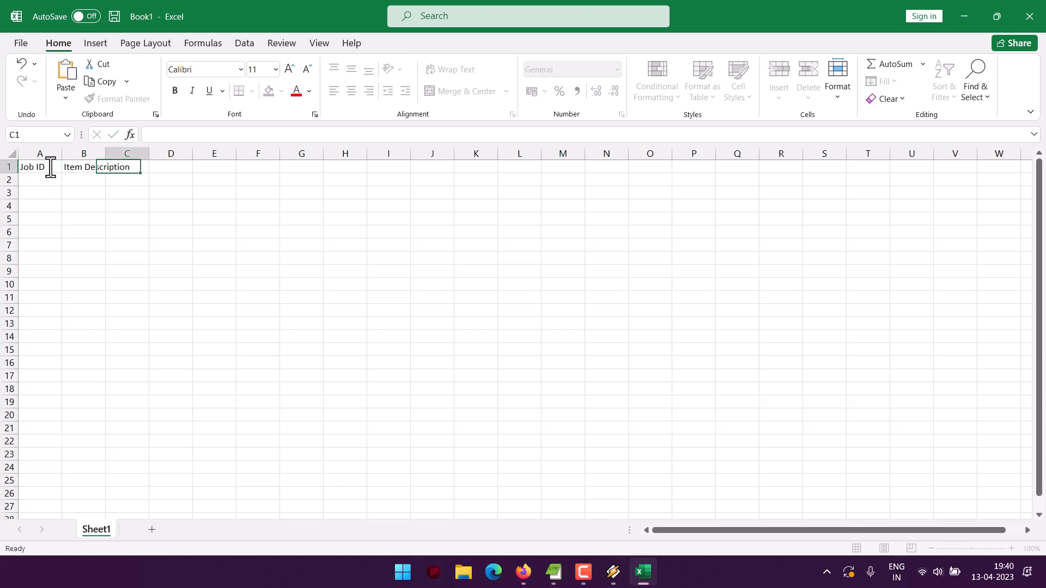
{"action": "type", "text": "Quantity"}
{"action": "key", "text": "Tab"}
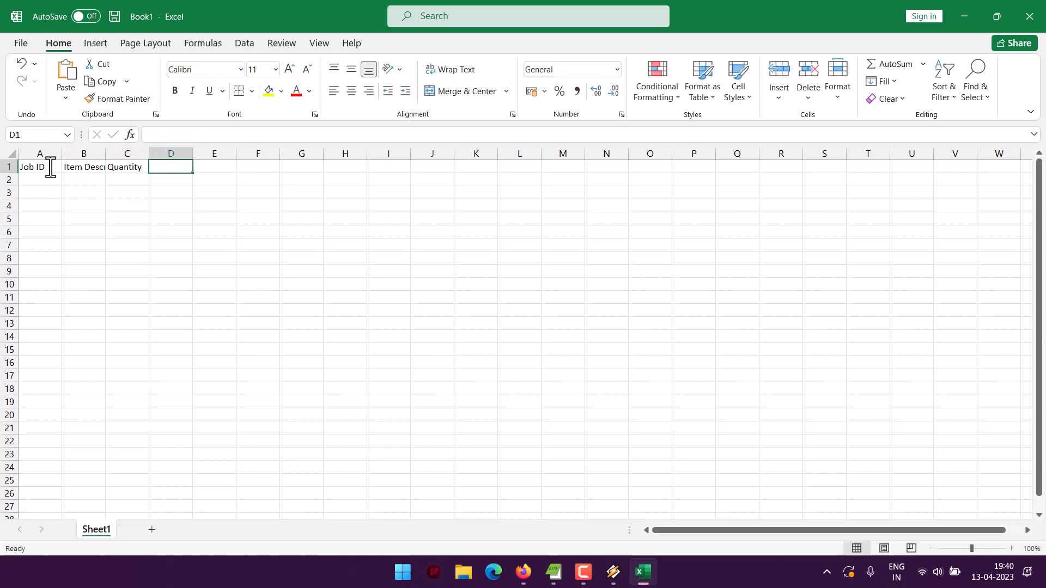
{"action": "type", "text": "Unit"}
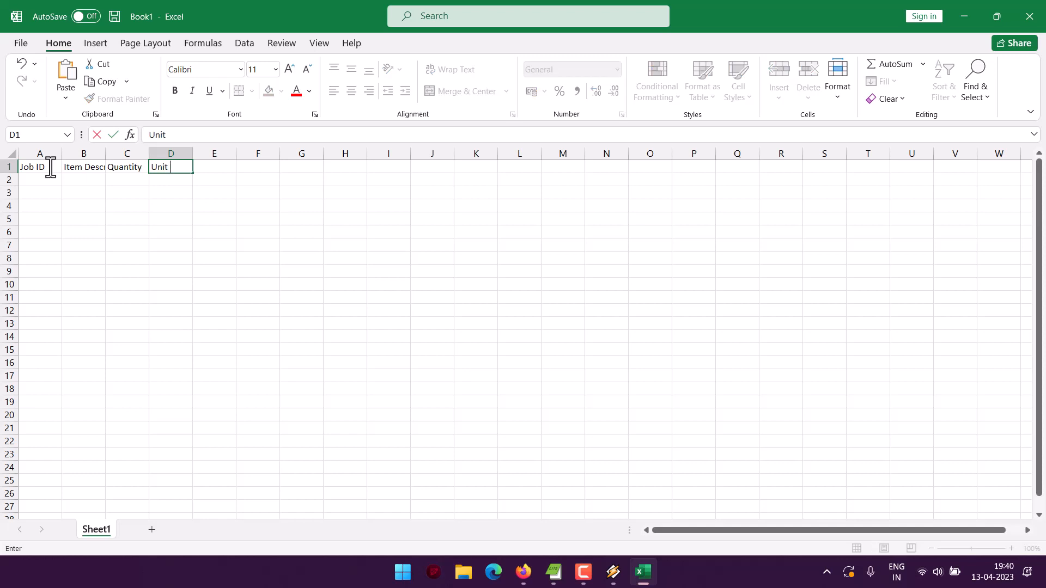
{"action": "type", "text": " Price"}
{"action": "key", "text": "Tab"}
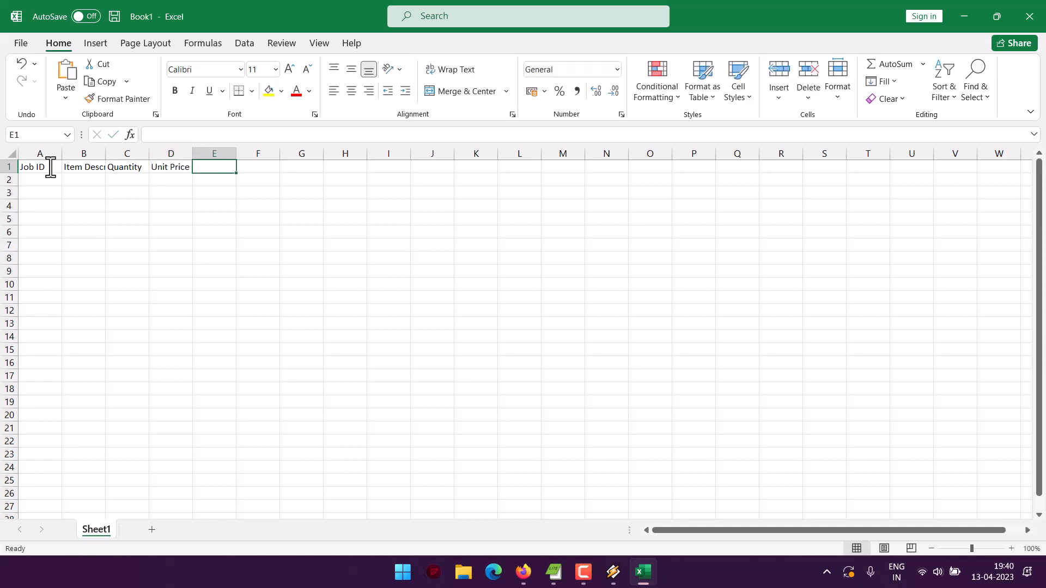
{"action": "type", "text": "Total"}
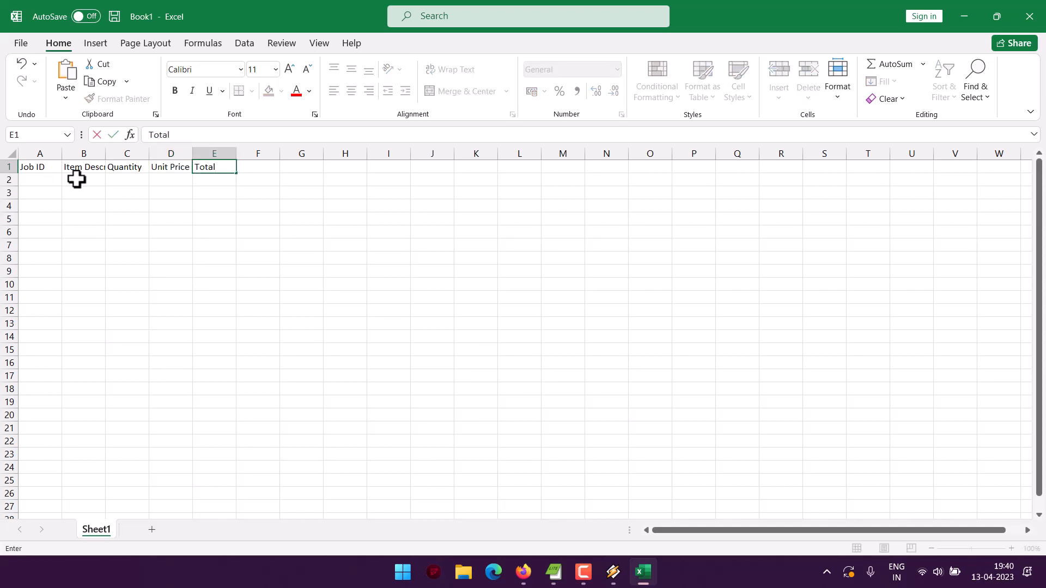
Auto-fit the width of column B to its Item Description heading.
{"action": "left_click", "coordinate": [102, 154]}
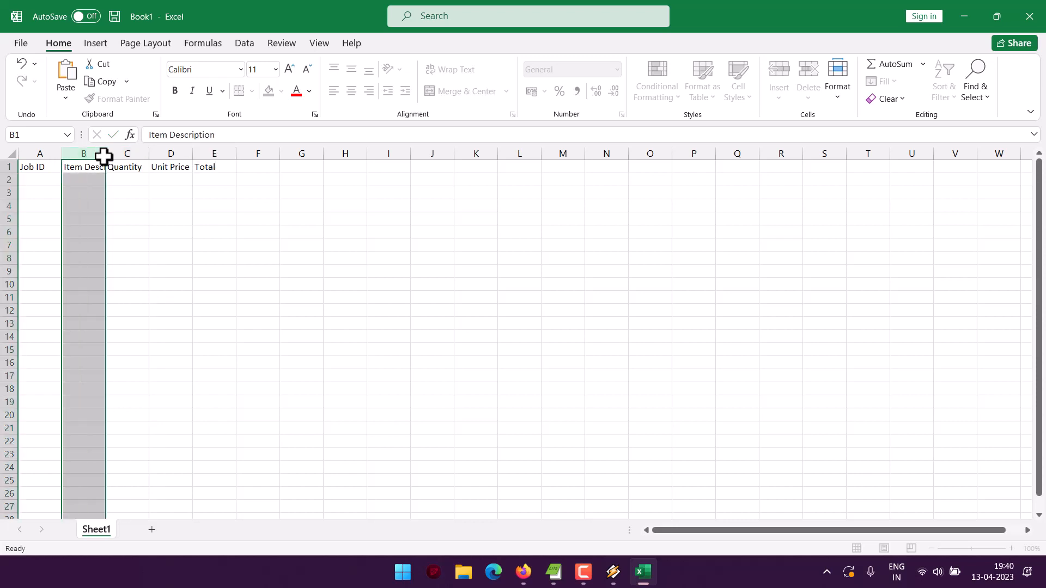
{"action": "left_click_drag", "start_coordinate": [112, 194], "coordinate": [112, 218]}
{"action": "left_click", "coordinate": [112, 197]}
{"action": "double_click", "coordinate": [106, 154]}
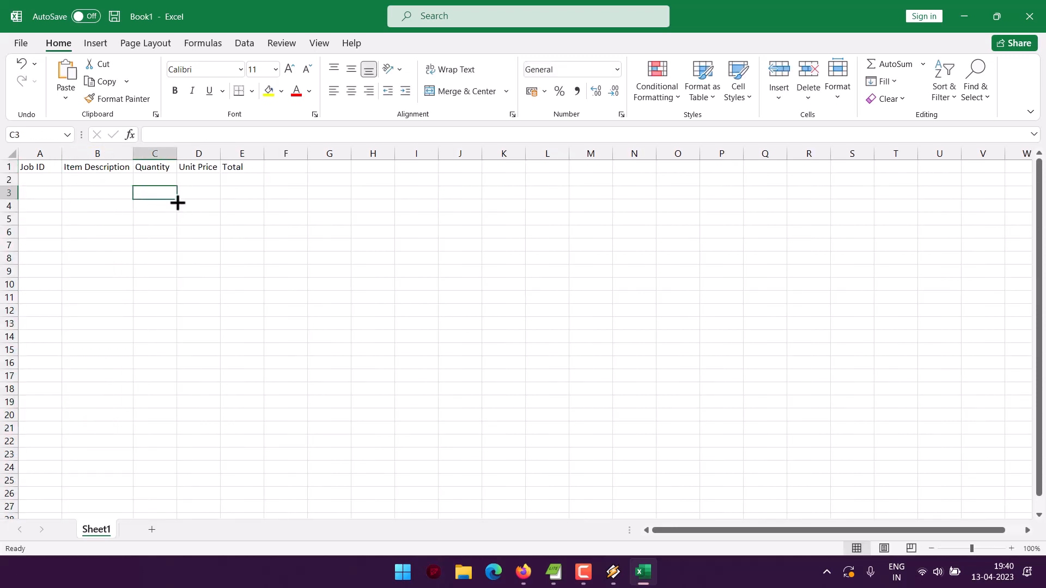
{"action": "left_click", "coordinate": [185, 223]}
Fill row 2 with job ID J001, description "Delivery of Goods", quantity 2 and unit price 3.99.
{"action": "left_click", "coordinate": [46, 179]}
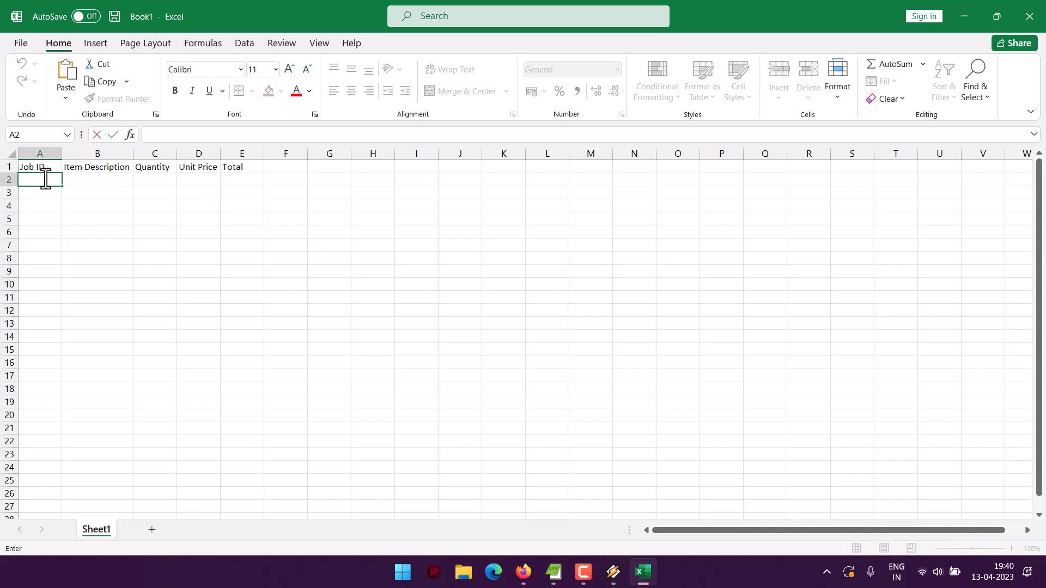
{"action": "type", "text": "J001"}
{"action": "key", "text": "Tab"}
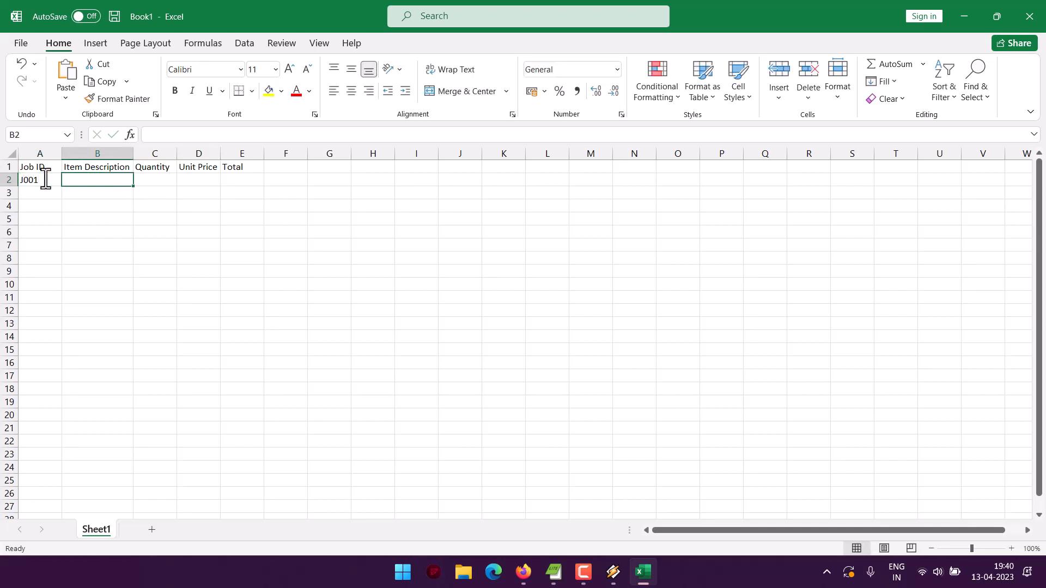
{"action": "type", "text": "Deliver"}
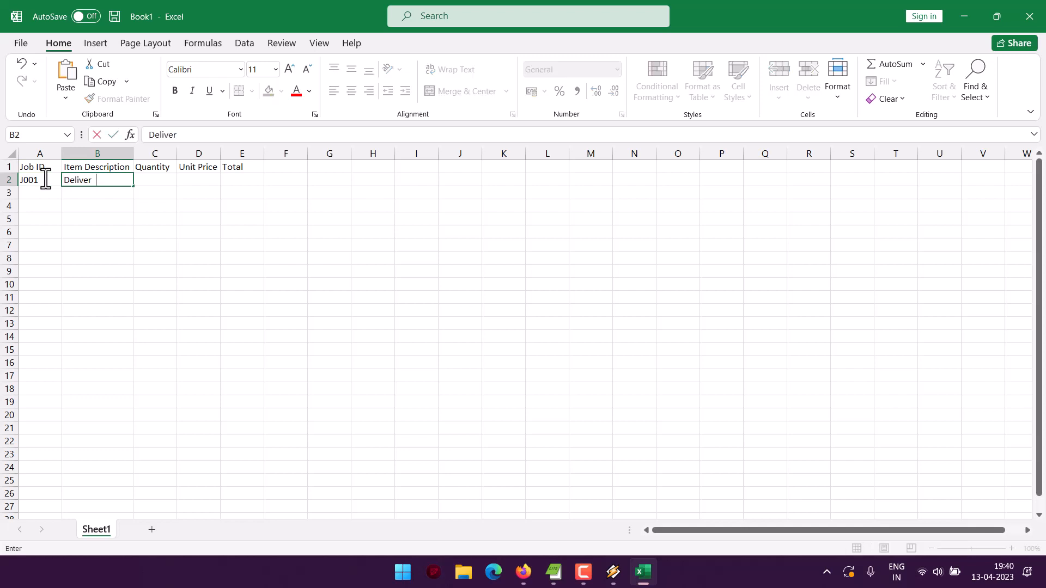
{"action": "type", "text": "y of Goods"}
{"action": "key", "text": "Tab"}
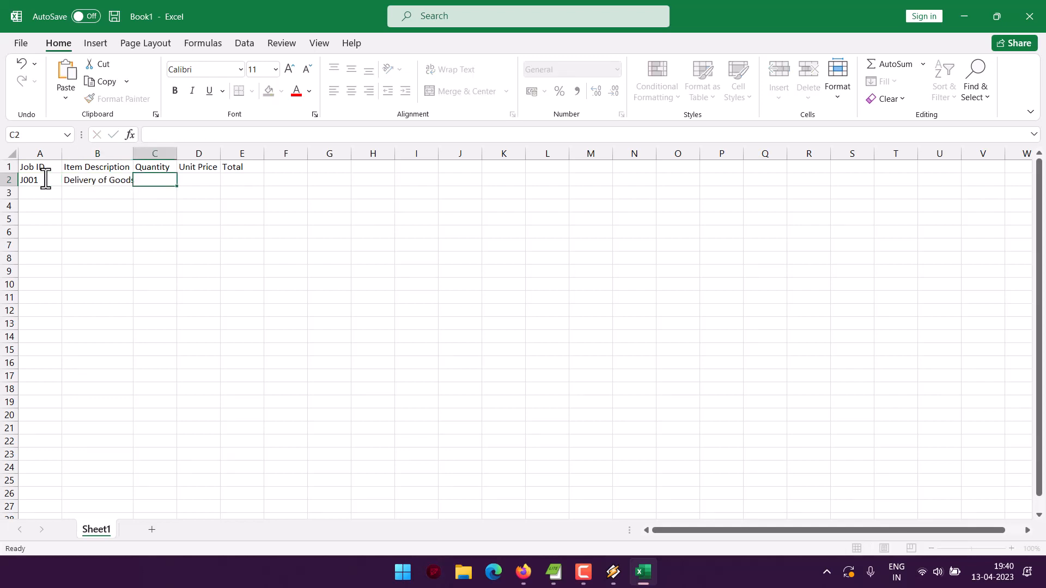
{"action": "type", "text": "2"}
{"action": "key", "text": "Tab"}
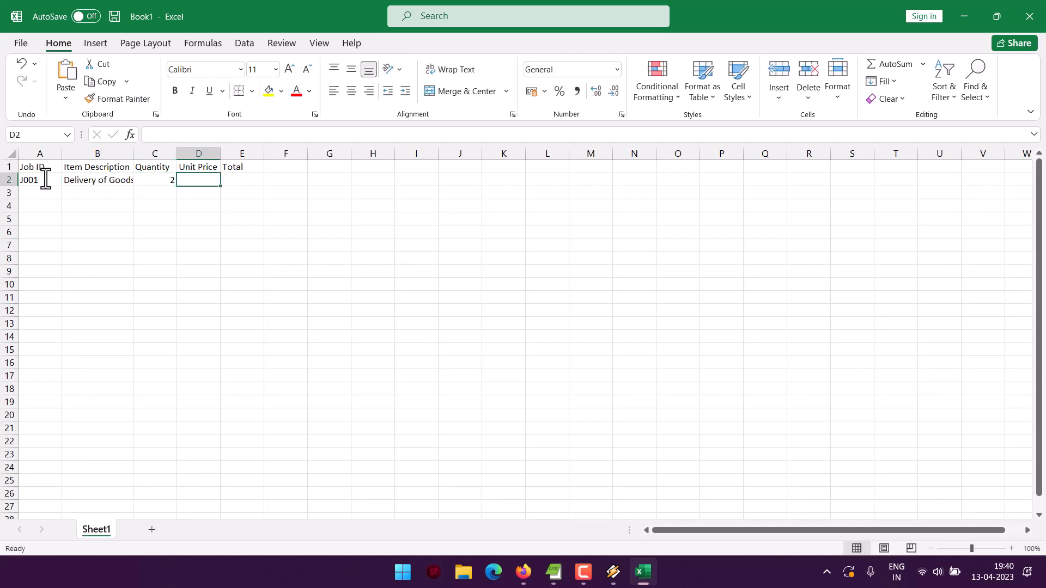
{"action": "type", "text": "3."}
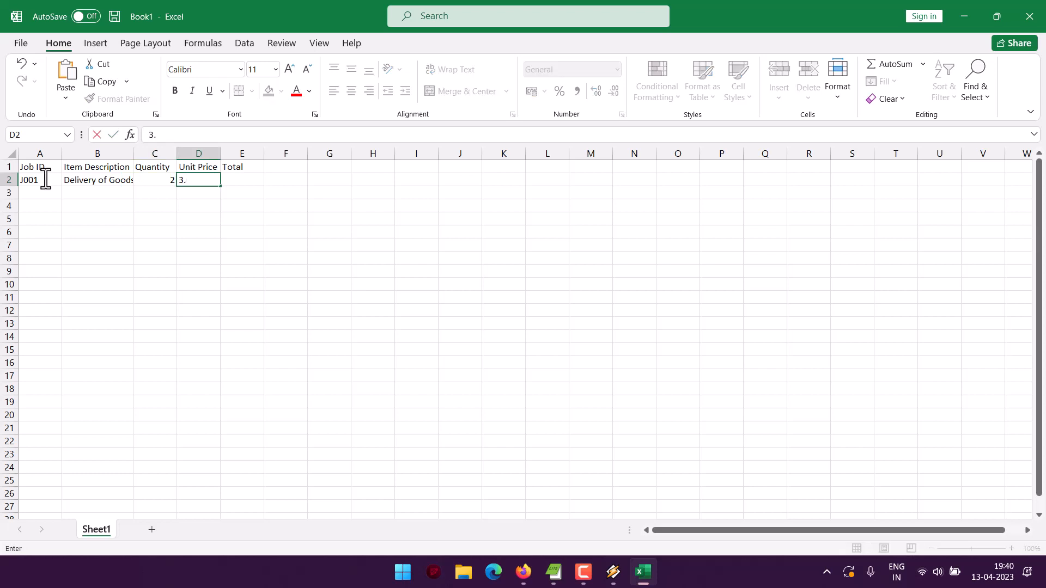
{"action": "type", "text": "99"}
Calculate the total for job J001 in cell E2 with the formula =(C2*D2).
{"action": "left_click", "coordinate": [252, 179]}
{"action": "type", "text": "="}
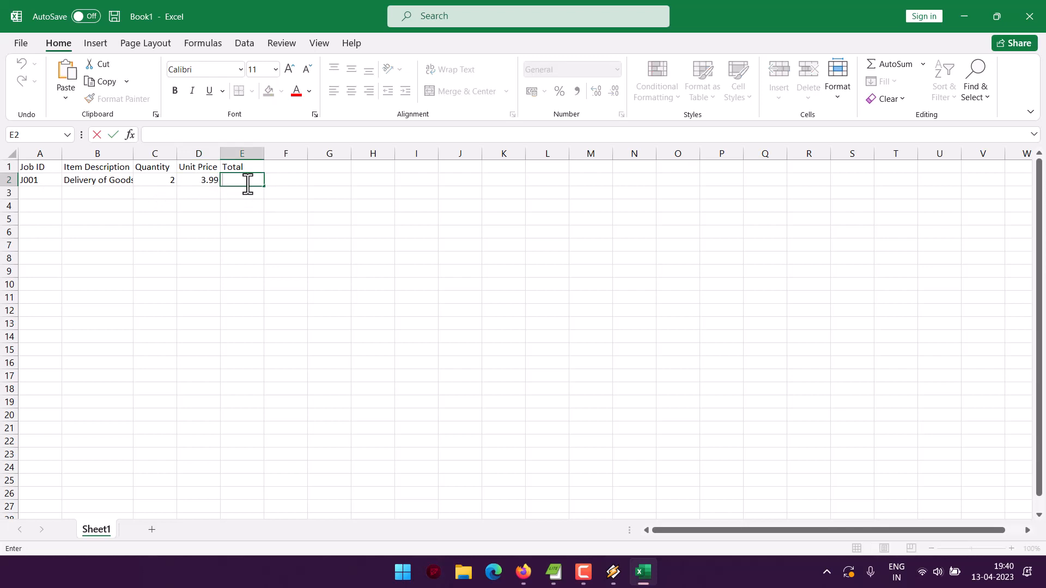
{"action": "type", "text": "("}
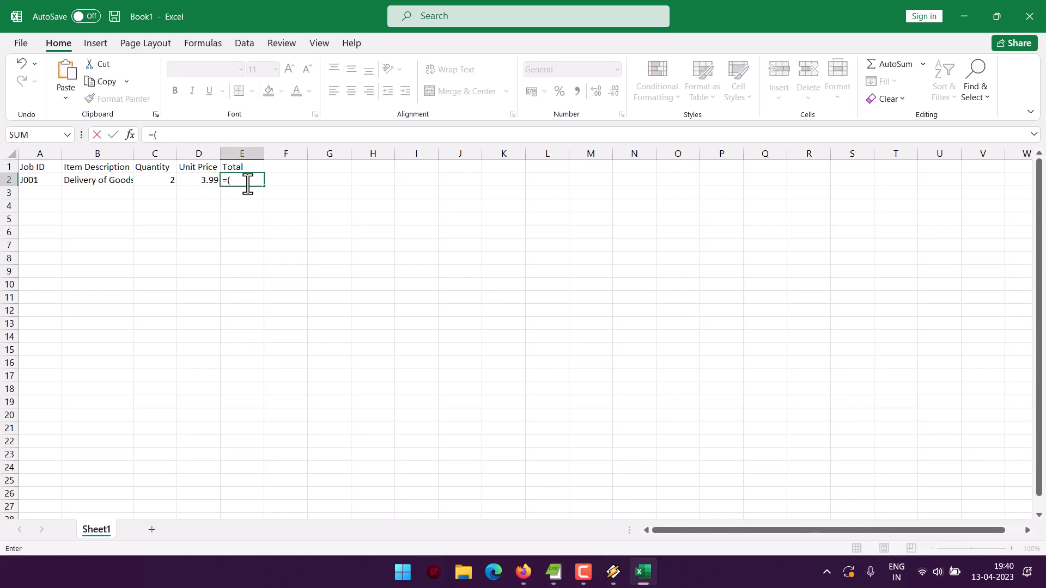
{"action": "key", "text": "Return"}
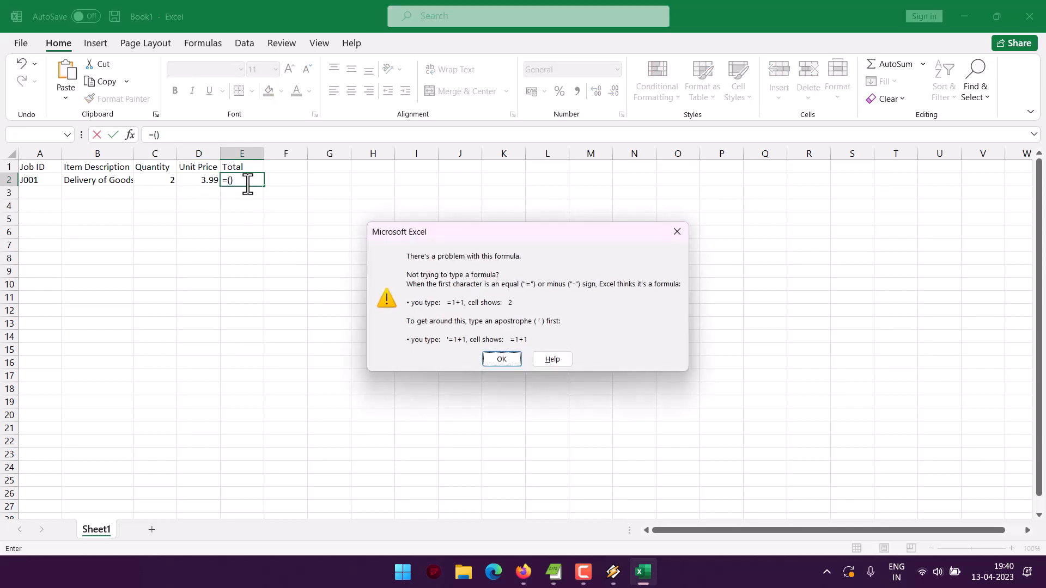
{"action": "left_click", "coordinate": [674, 231]}
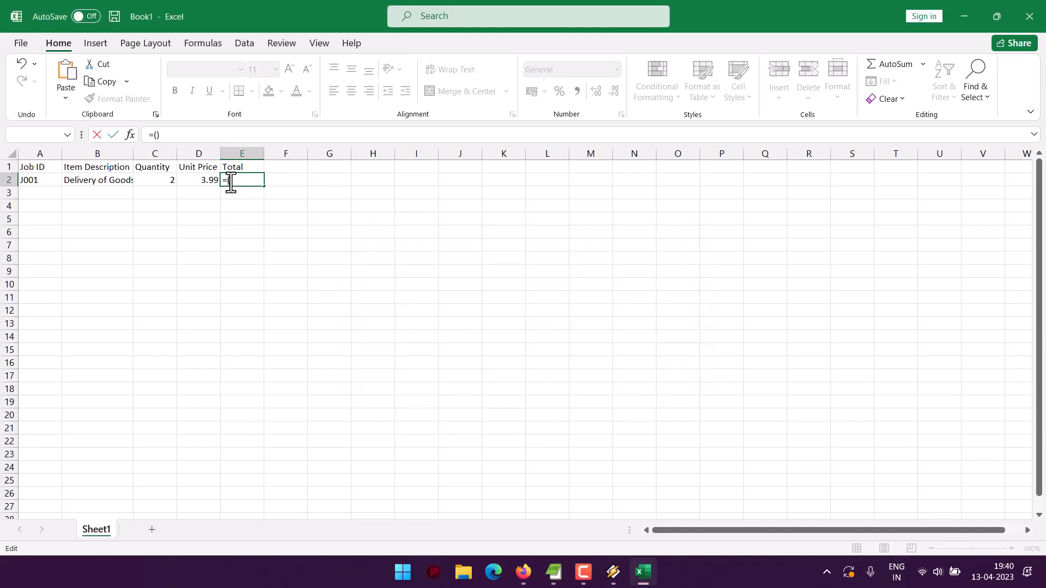
{"action": "type", "text": "C2*"}
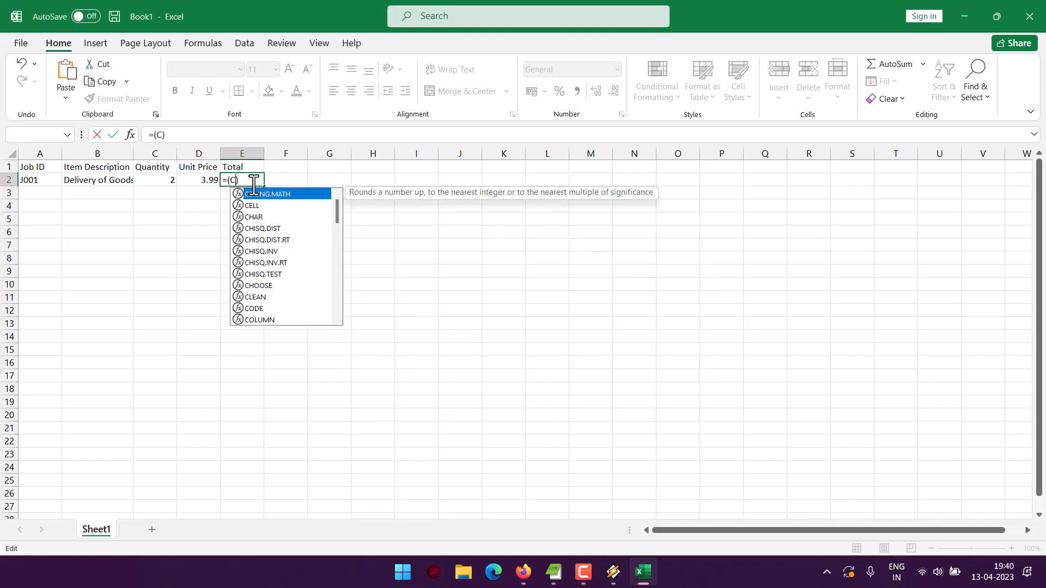
{"action": "type", "text": "D2"}
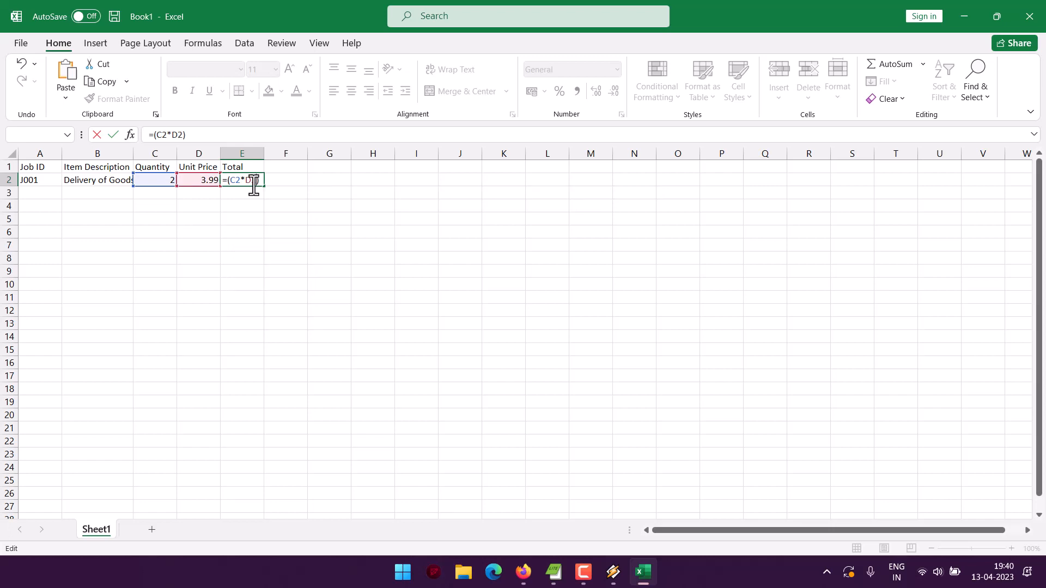
{"action": "key", "text": "Return"}
{"action": "left_click", "coordinate": [205, 195]}
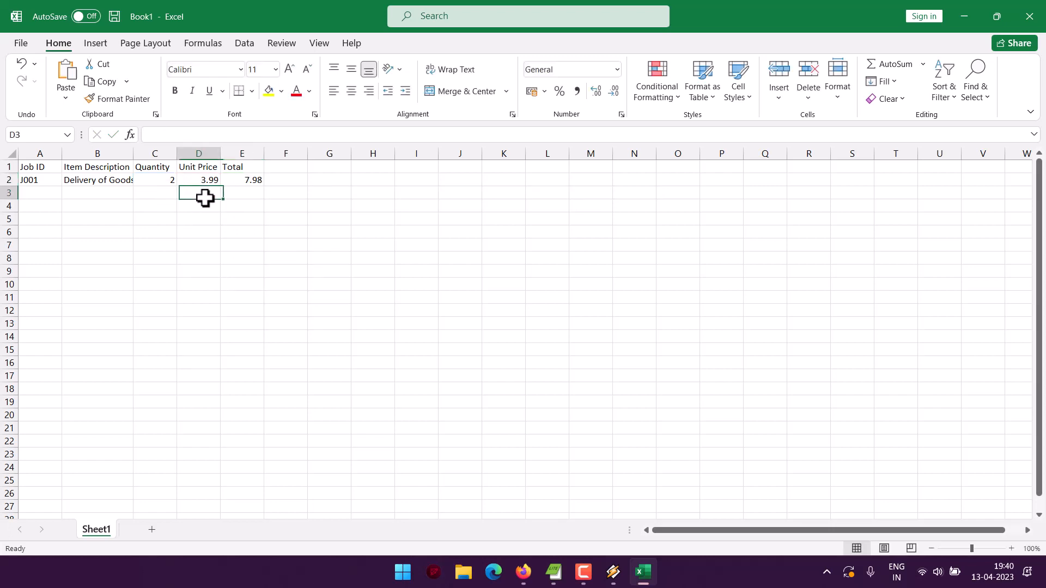
Fill row 3 with job ID J002, description "Cleaning", quantity 1 and unit price 19.99.
{"action": "left_click", "coordinate": [31, 192]}
{"action": "type", "text": "J001"}
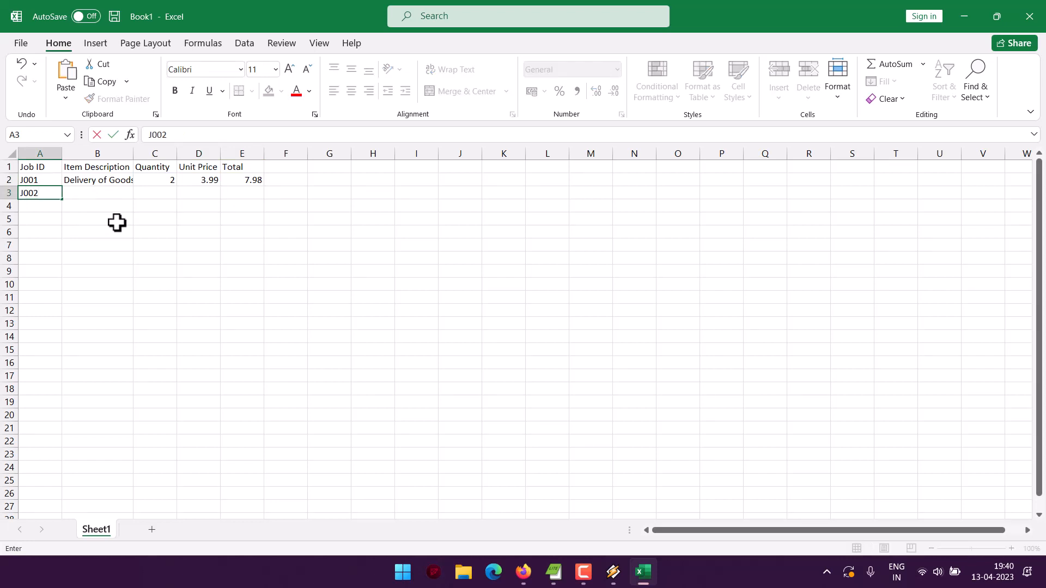
{"action": "key", "text": "Tab"}
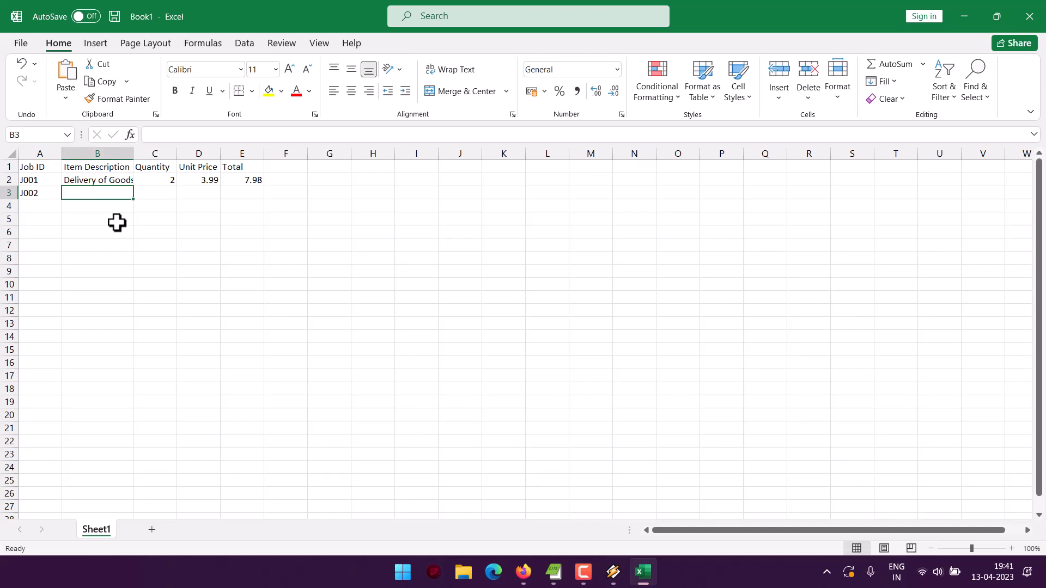
{"action": "type", "text": "Clear"}
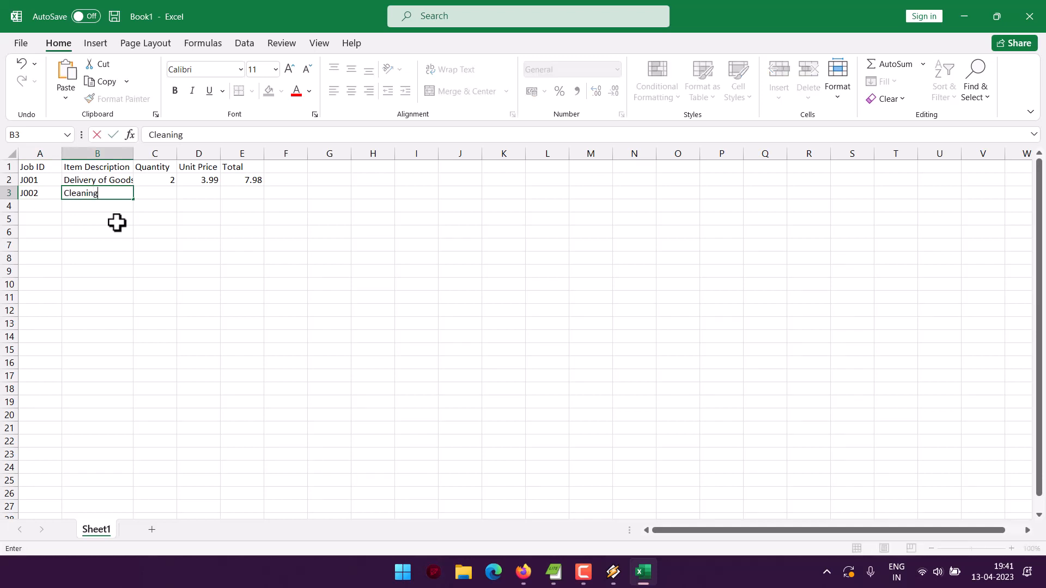
{"action": "key", "text": "Tab"}
{"action": "type", "text": "1"}
{"action": "key", "text": "Tab"}
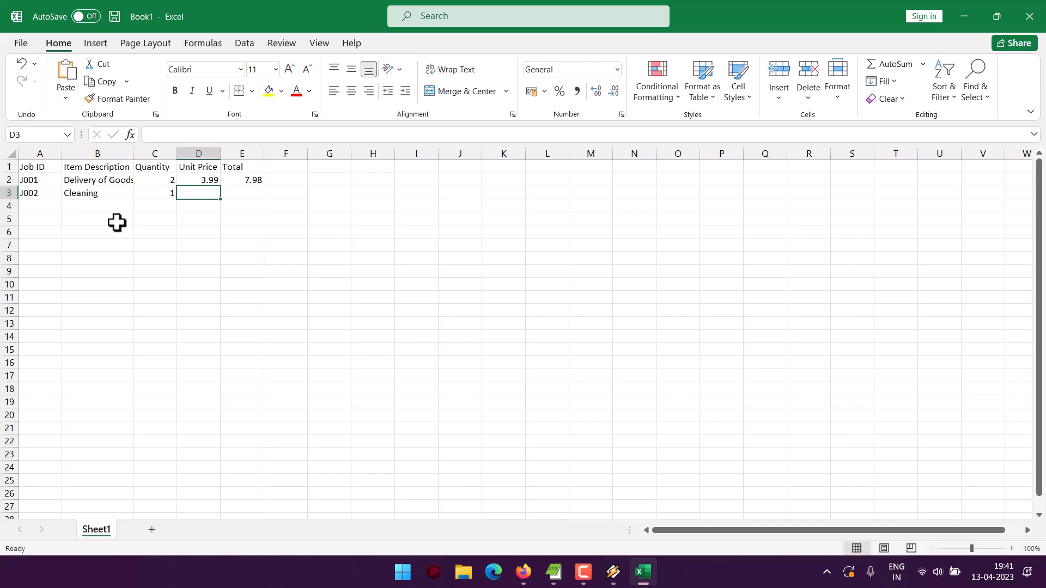
{"action": "type", "text": "19."}
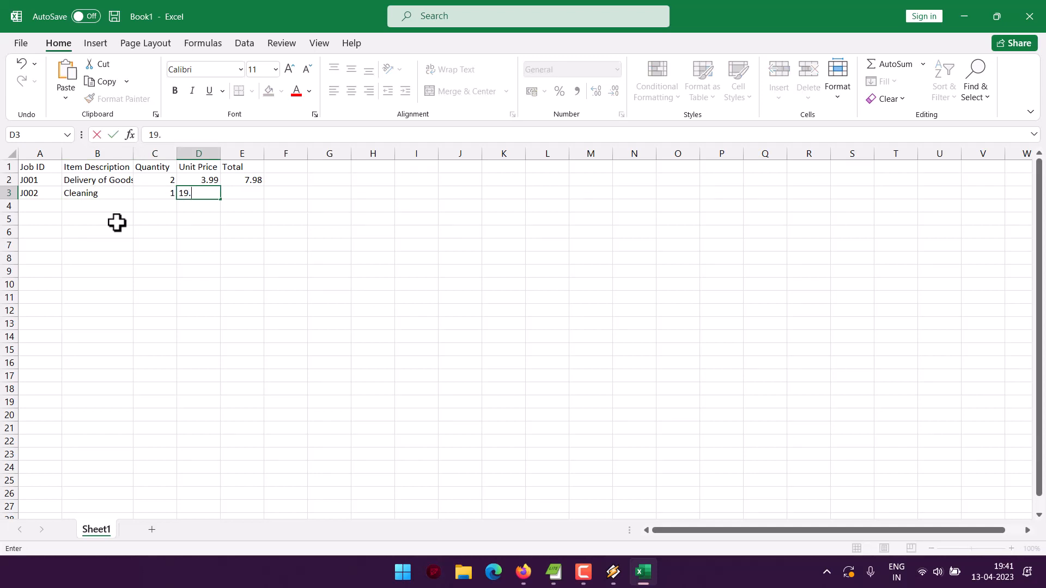
{"action": "type", "text": "99"}
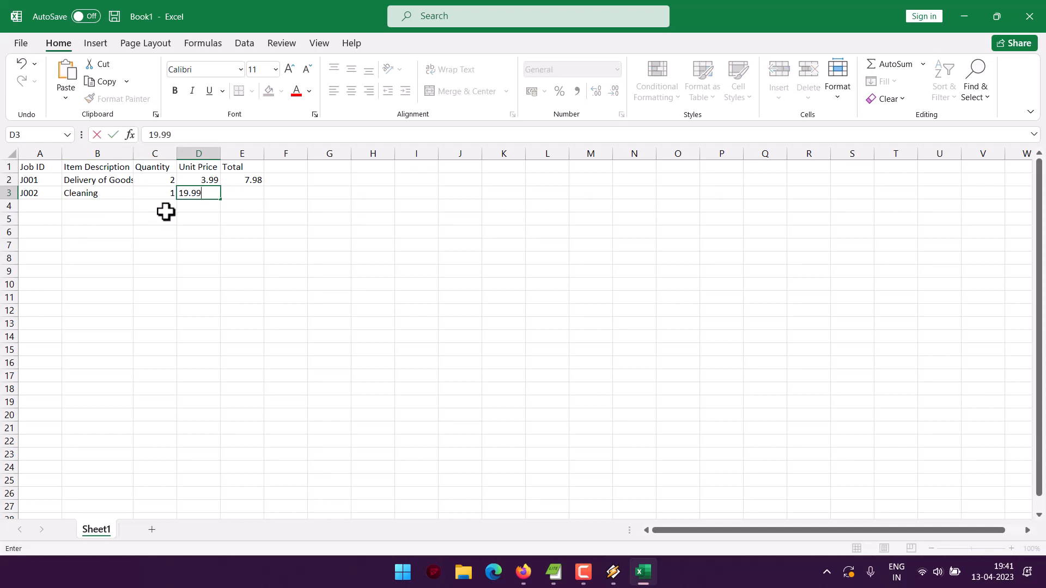
Set the quantity of the Cleaning job in cell C3 to 2.
{"action": "left_click", "coordinate": [163, 192]}
{"action": "double_click", "coordinate": [167, 194]}
{"action": "double_click", "coordinate": [167, 194]}
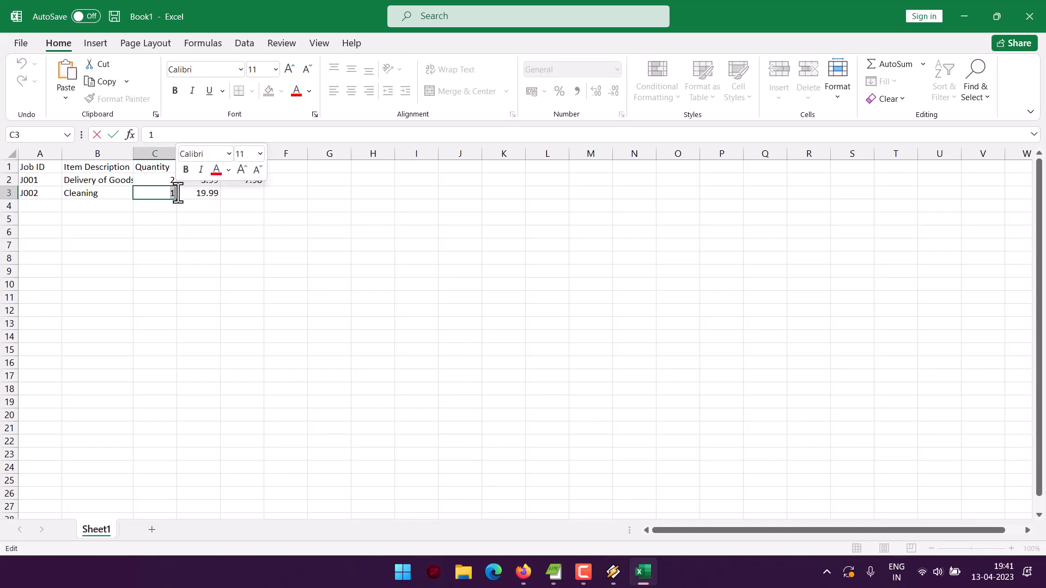
{"action": "type", "text": "2"}
Copy the Total formula from E2 down to the Cleaning row and clear the surplus formula in E4.
{"action": "left_click", "coordinate": [243, 195]}
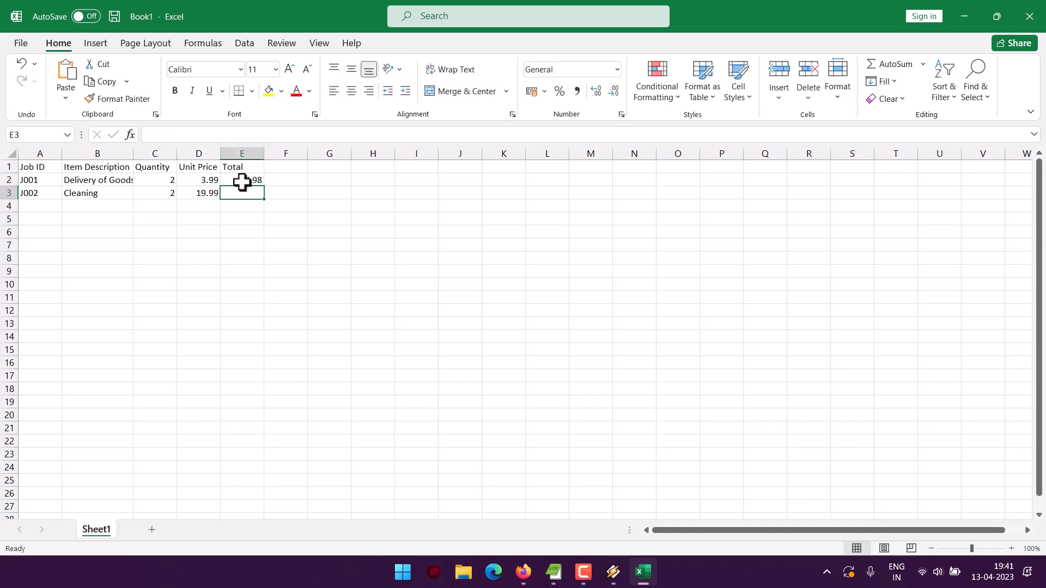
{"action": "left_click", "coordinate": [244, 180]}
{"action": "left_click_drag", "start_coordinate": [266, 189], "coordinate": [259, 211]}
{"action": "left_click", "coordinate": [334, 195]}
{"action": "left_click", "coordinate": [247, 209]}
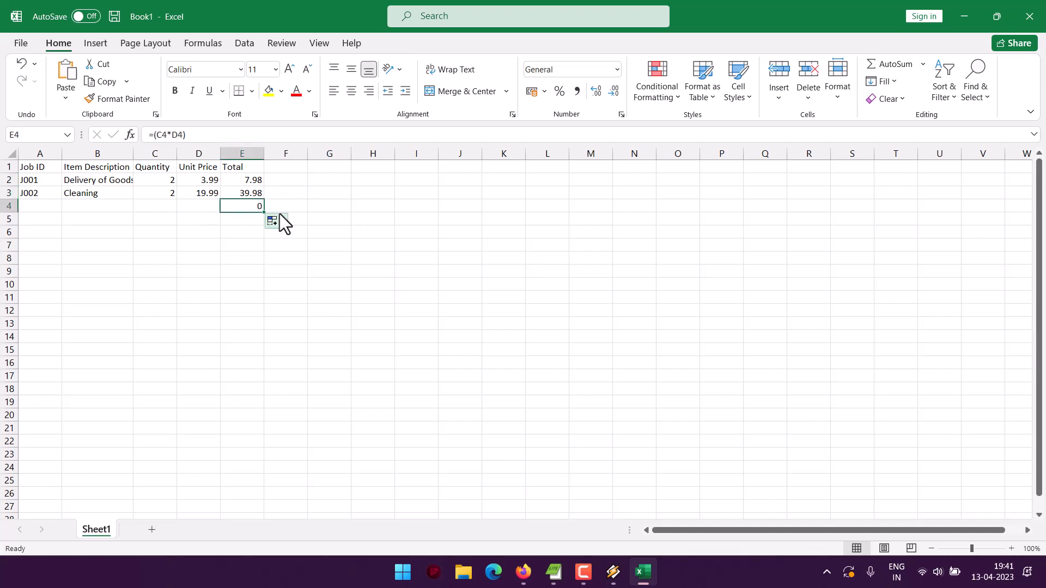
{"action": "key", "text": "Delete"}
{"action": "left_click", "coordinate": [241, 234]}
Save the workbook to the Desktop as workorder in OpenDocument Spreadsheet (*.ods) format.
{"action": "key", "text": "ctrl+s"}
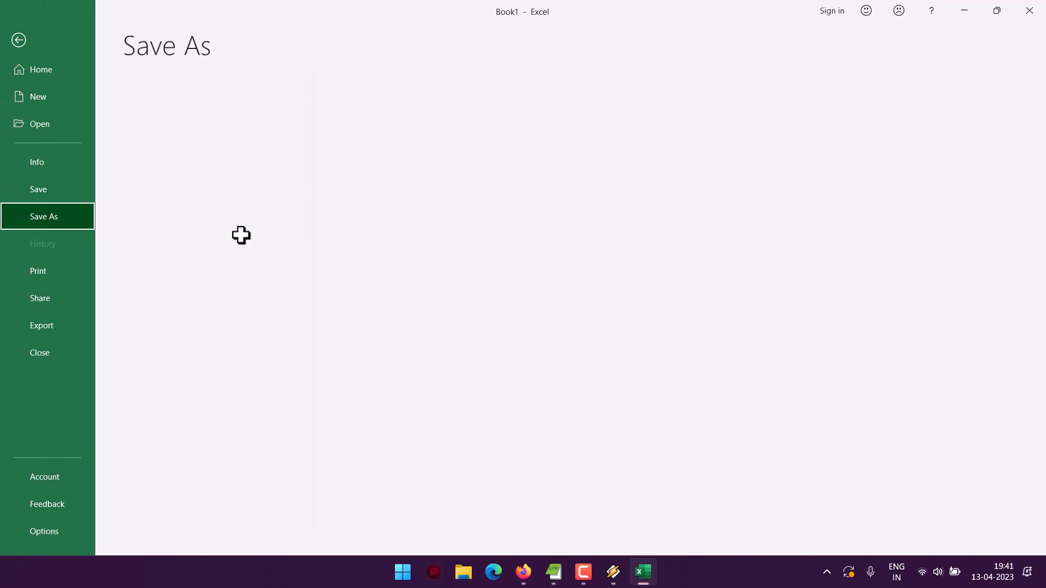
{"action": "left_click", "coordinate": [211, 231]}
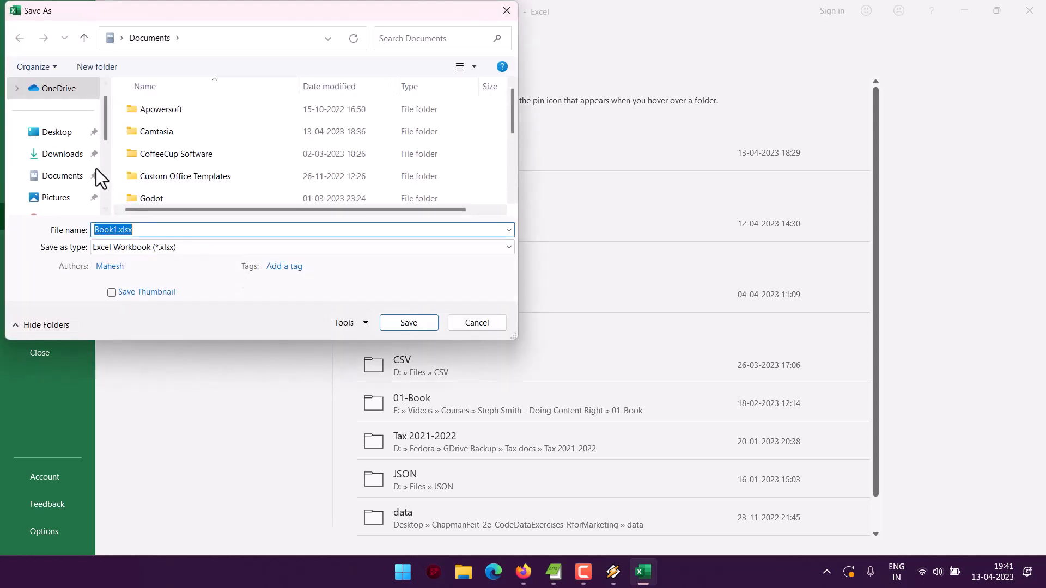
{"action": "left_click", "coordinate": [61, 133]}
{"action": "double_click", "coordinate": [138, 226]}
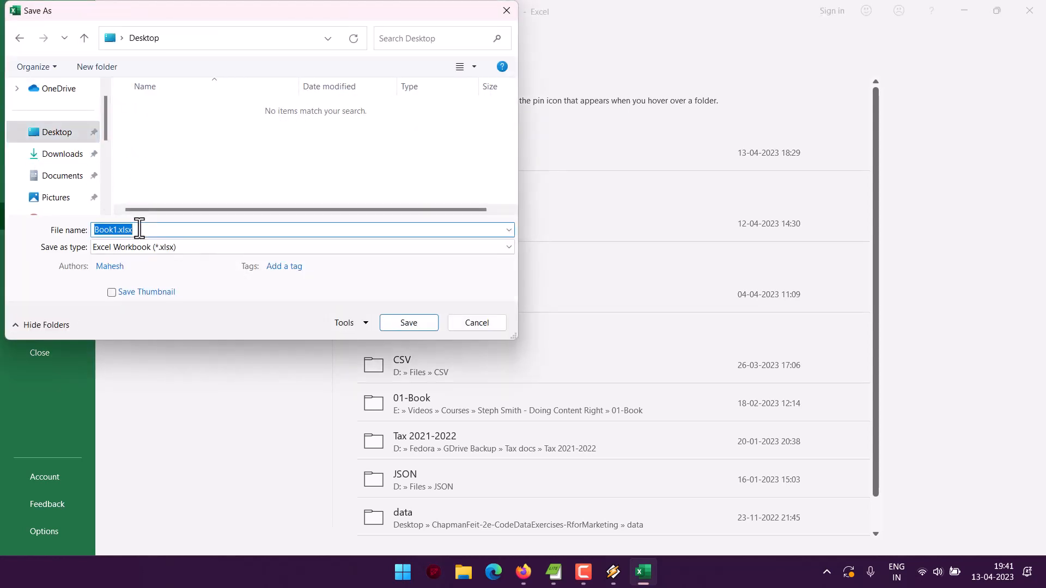
{"action": "type", "text": "wordorde"}
{"action": "key", "text": "BackSpace"}
{"action": "key", "text": "BackSpace"}
{"action": "key", "text": "BackSpace"}
{"action": "key", "text": "BackSpace"}
{"action": "key", "text": "BackSpace"}
{"action": "type", "text": "order"}
{"action": "left_click", "coordinate": [185, 247]}
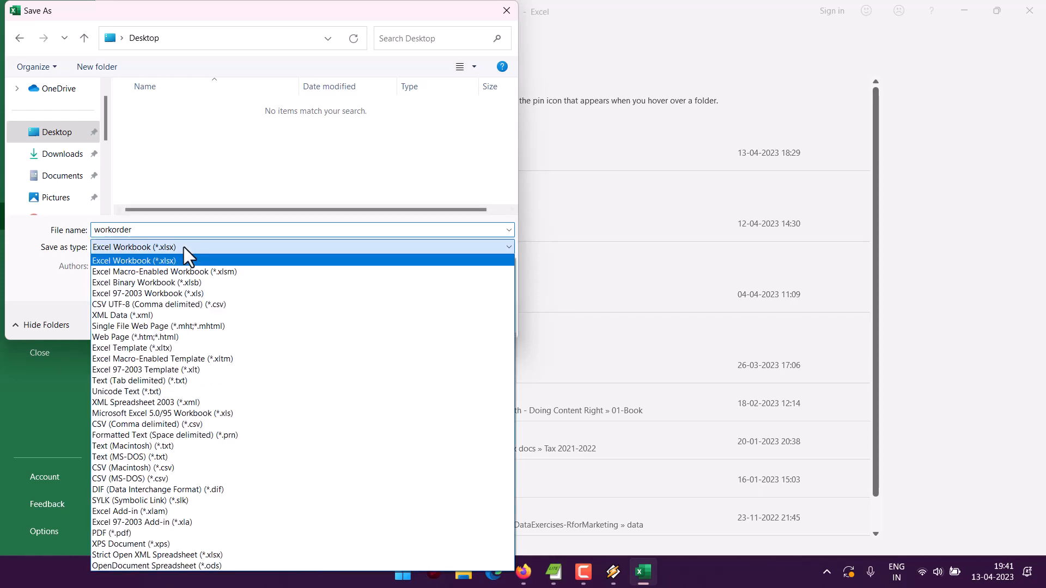
{"action": "left_click", "coordinate": [117, 566]}
{"action": "left_click", "coordinate": [412, 325]}
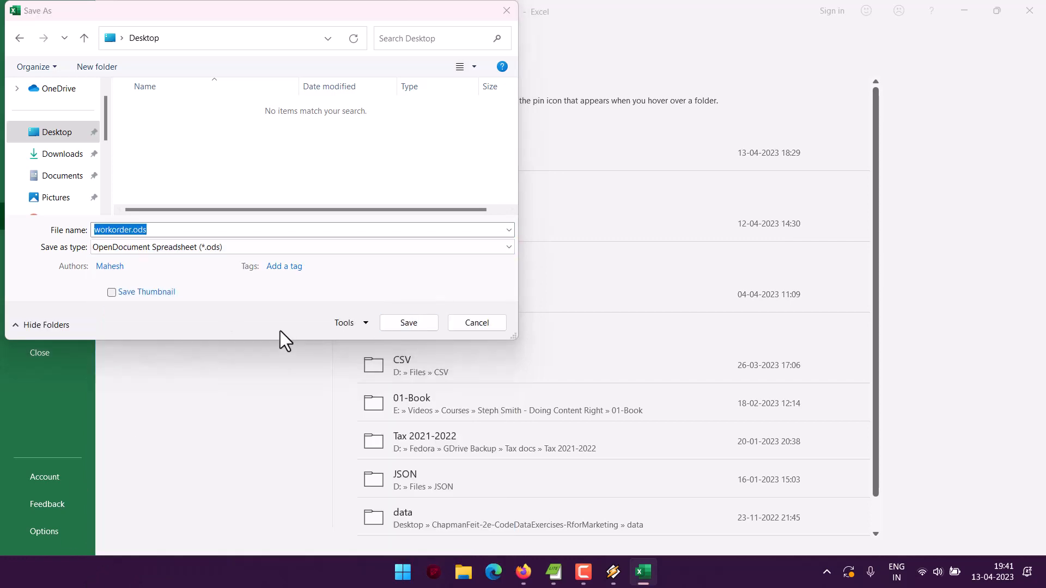
{"action": "left_click", "coordinate": [482, 327]}
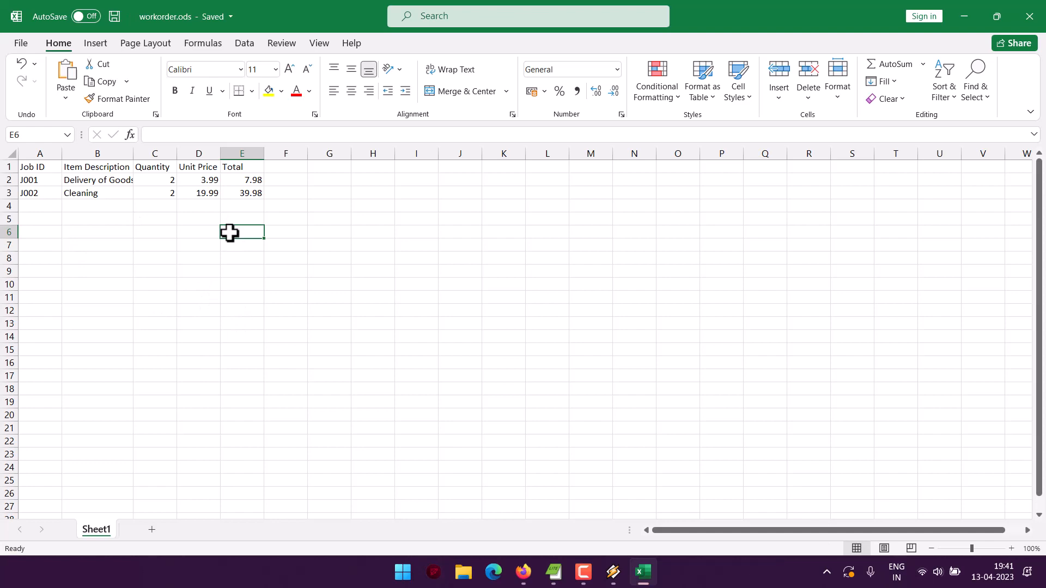
Save workorder.ods once more and close Excel to return to Glide.
{"action": "key", "text": "ctrl+s"}
{"action": "left_click", "coordinate": [475, 327]}
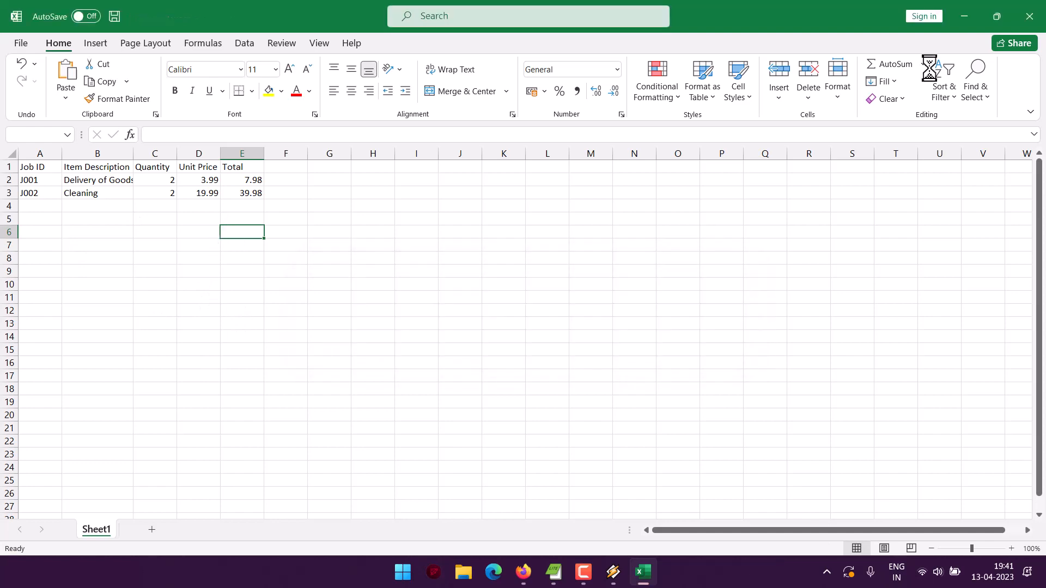
{"action": "left_click", "coordinate": [1030, 17]}
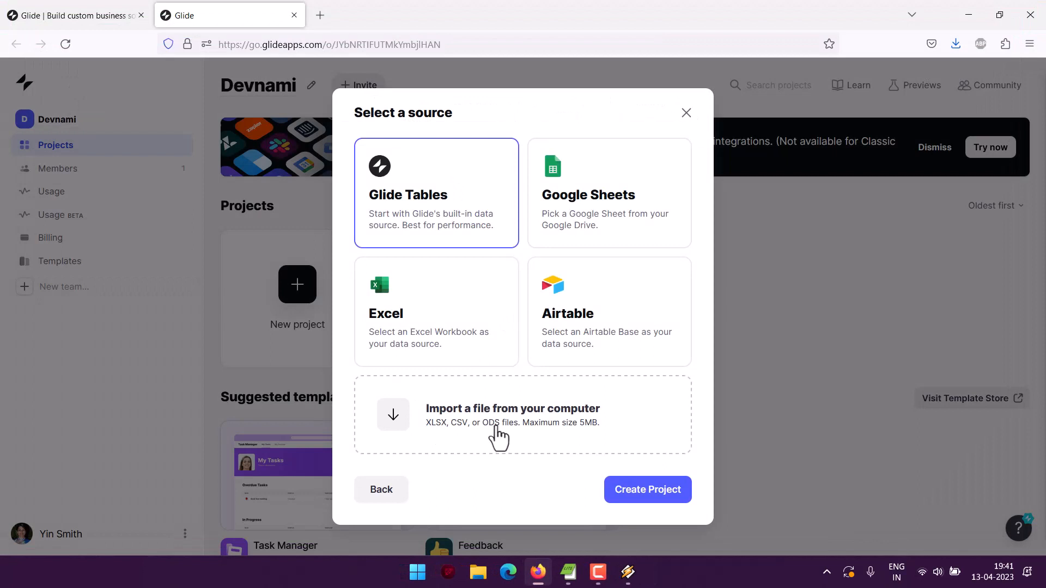
Import workorder.ods from the Desktop as the data source of the new Glide project.
{"action": "left_click", "coordinate": [484, 424]}
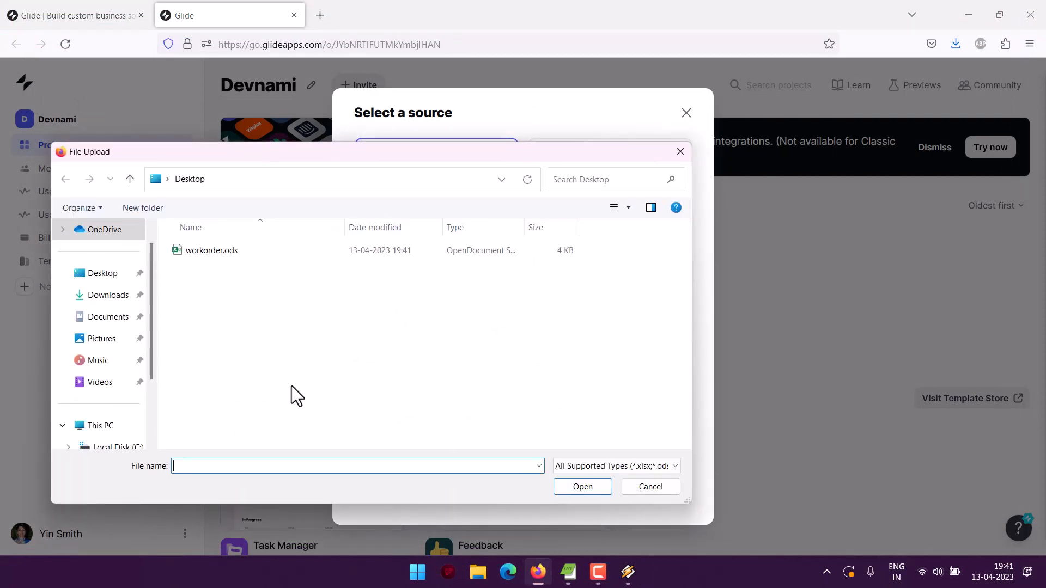
{"action": "left_click", "coordinate": [229, 251]}
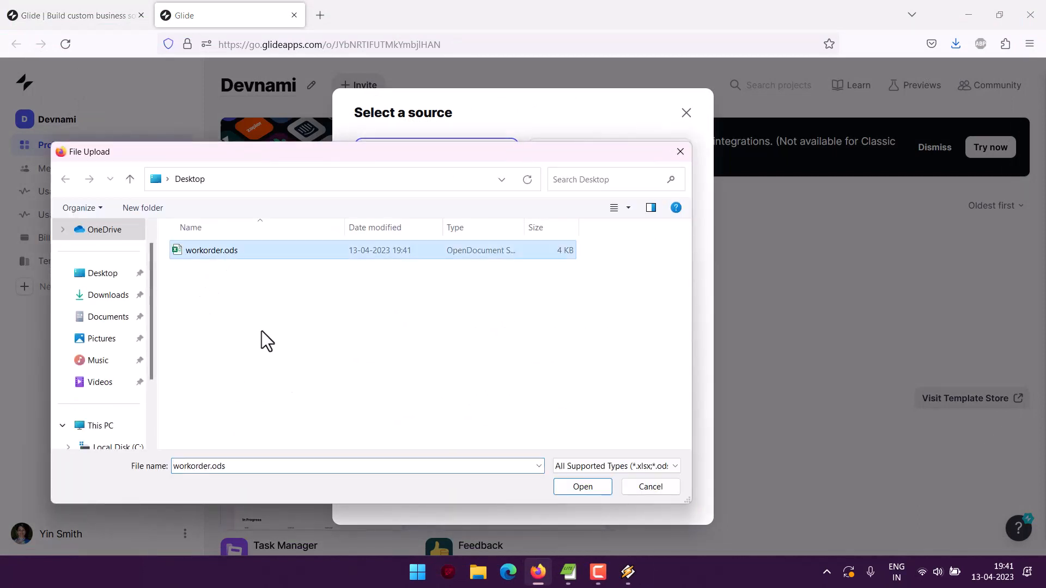
{"action": "left_click", "coordinate": [574, 485]}
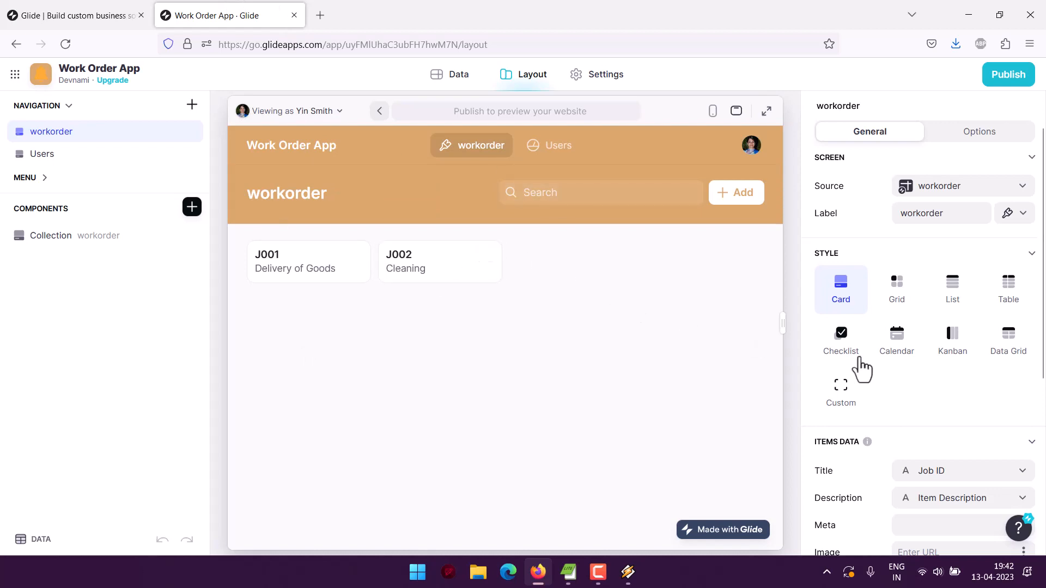
Set the workorder screen's style to List and its label to "Work Order App".
{"action": "left_click", "coordinate": [954, 308]}
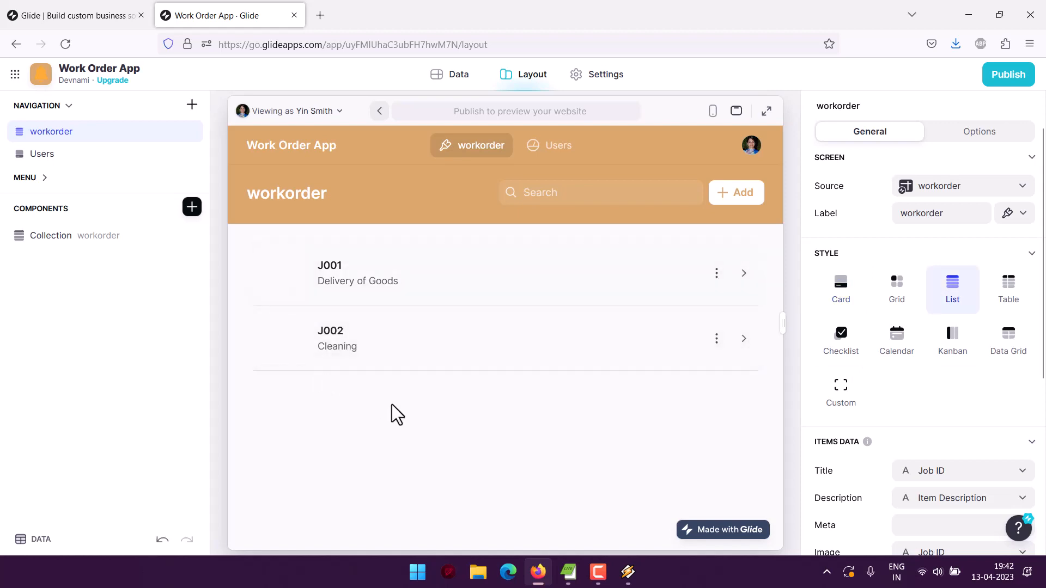
{"action": "left_click_drag", "start_coordinate": [954, 214], "coordinate": [894, 215]}
{"action": "type", "text": "Wp"}
{"action": "key", "text": "BackSpace"}
{"action": "type", "text": "orl"}
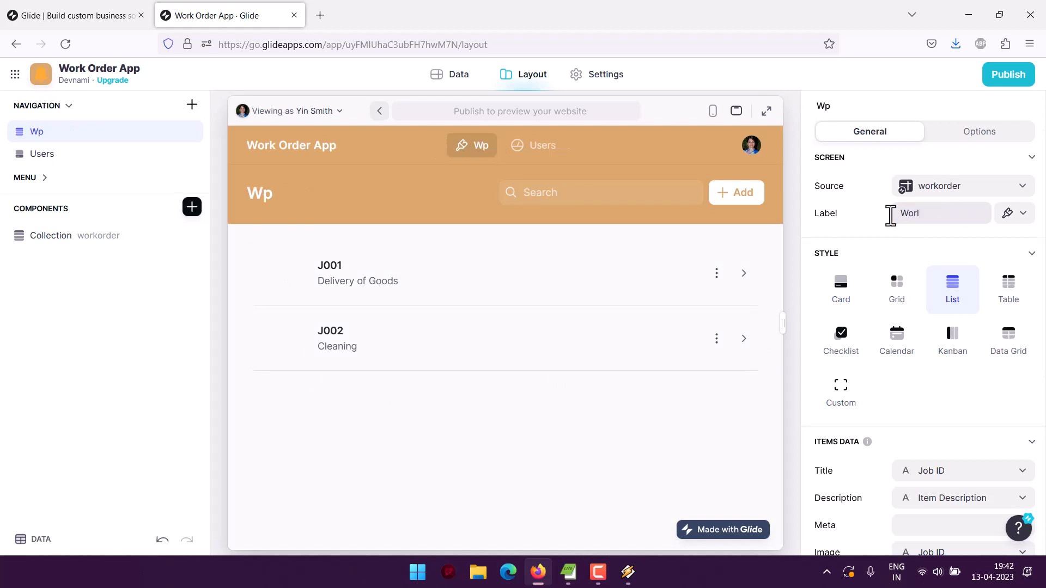
{"action": "key", "text": "BackSpace"}
{"action": "type", "text": "k Order App"}
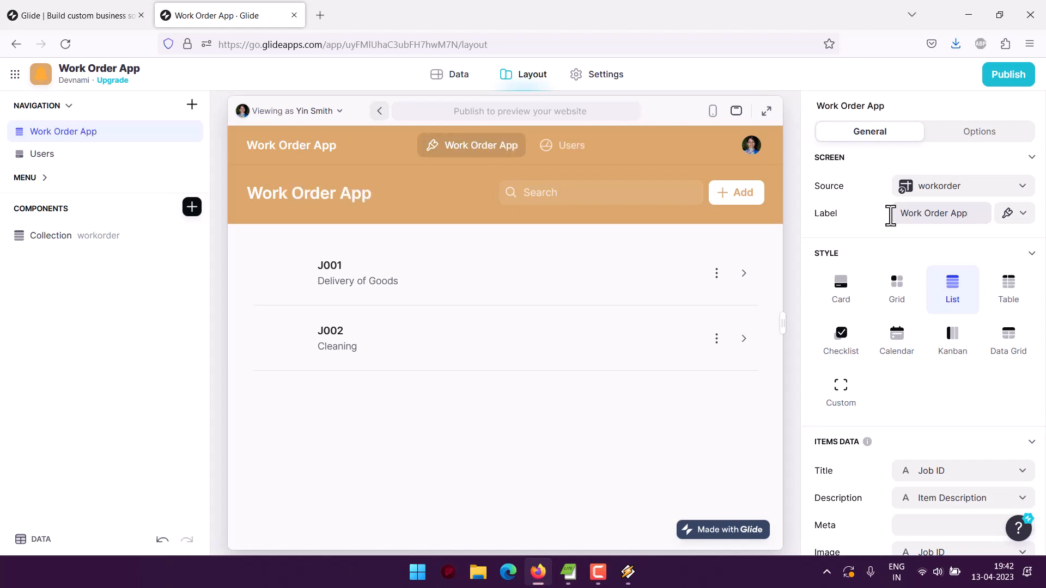
Examine the details of job J001 in the app preview, especially its title and description, and return to the list.
{"action": "left_click", "coordinate": [399, 272]}
{"action": "left_click_drag", "start_coordinate": [250, 218], "coordinate": [338, 250]}
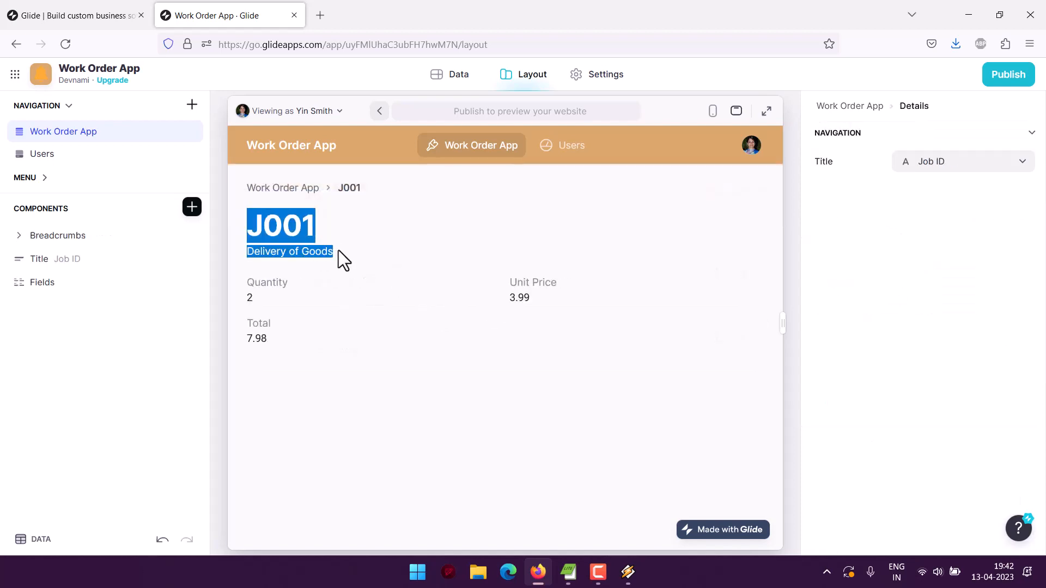
{"action": "left_click", "coordinate": [338, 251]}
{"action": "left_click_drag", "start_coordinate": [248, 252], "coordinate": [344, 254]}
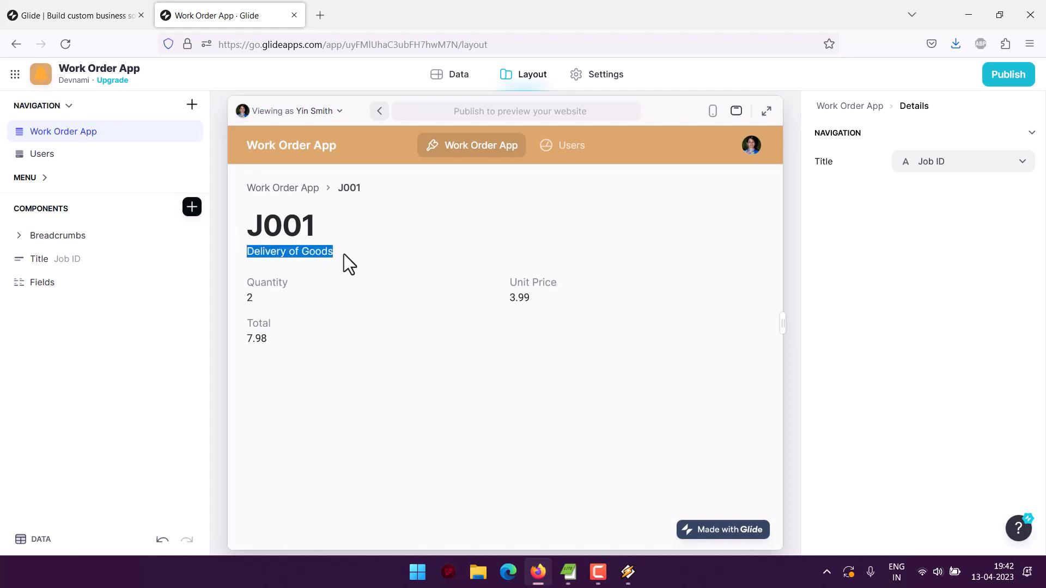
{"action": "left_click", "coordinate": [254, 259]}
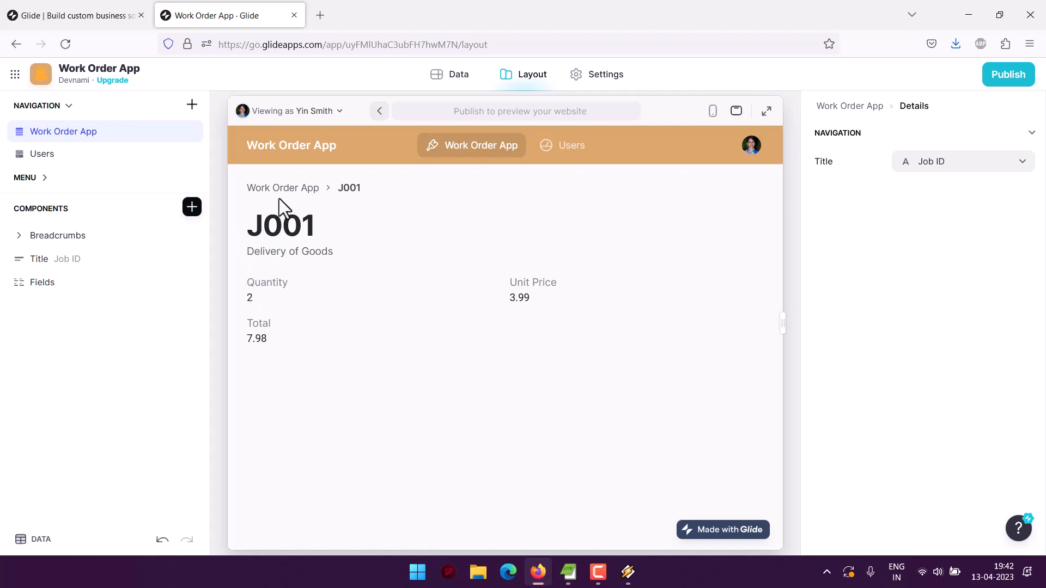
{"action": "key", "text": "alt+Left"}
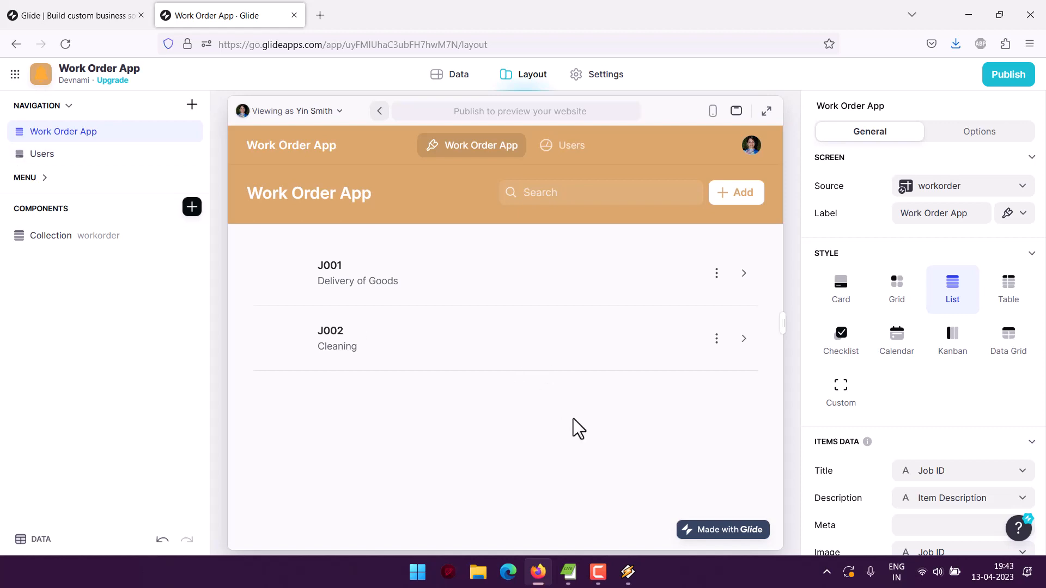
Examine the options for adding a screen from data, and the workorder table's data view with its choices for adding tables.
{"action": "left_click", "coordinate": [191, 105]}
{"action": "mouse_move", "coordinate": [213, 133]}
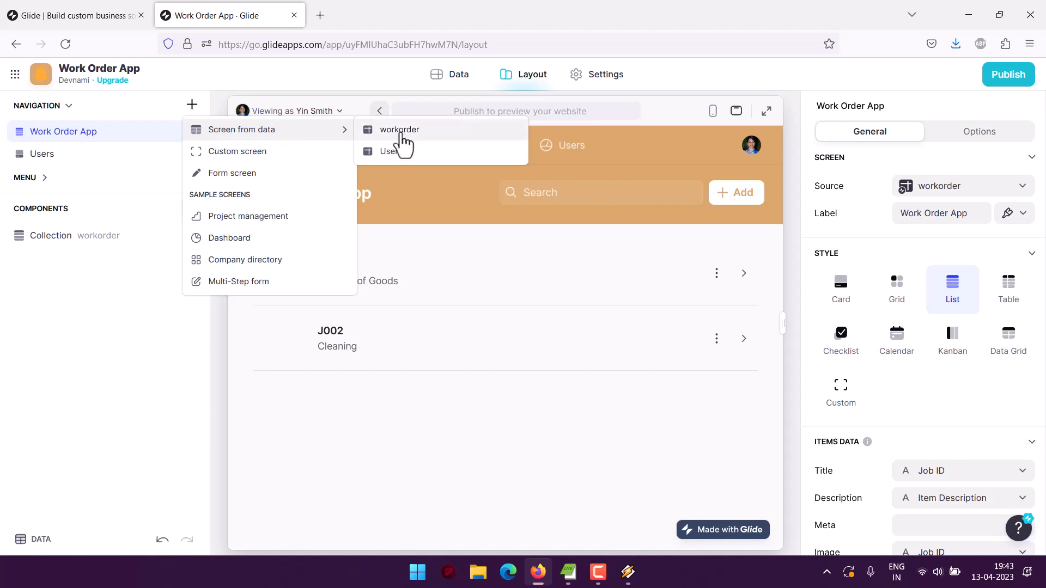
{"action": "left_click", "coordinate": [459, 72]}
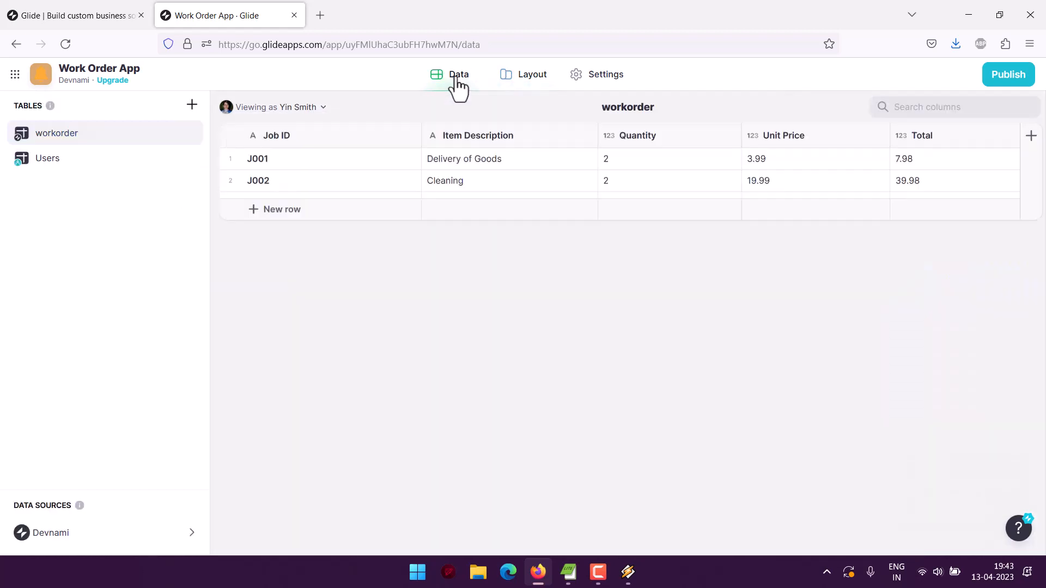
{"action": "left_click", "coordinate": [192, 105]}
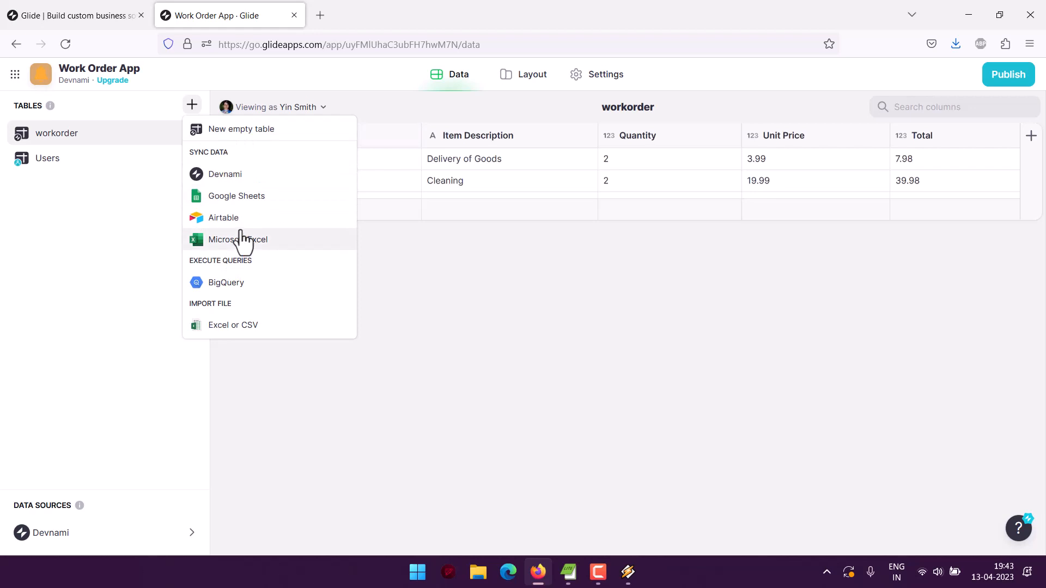
{"action": "left_click", "coordinate": [418, 322]}
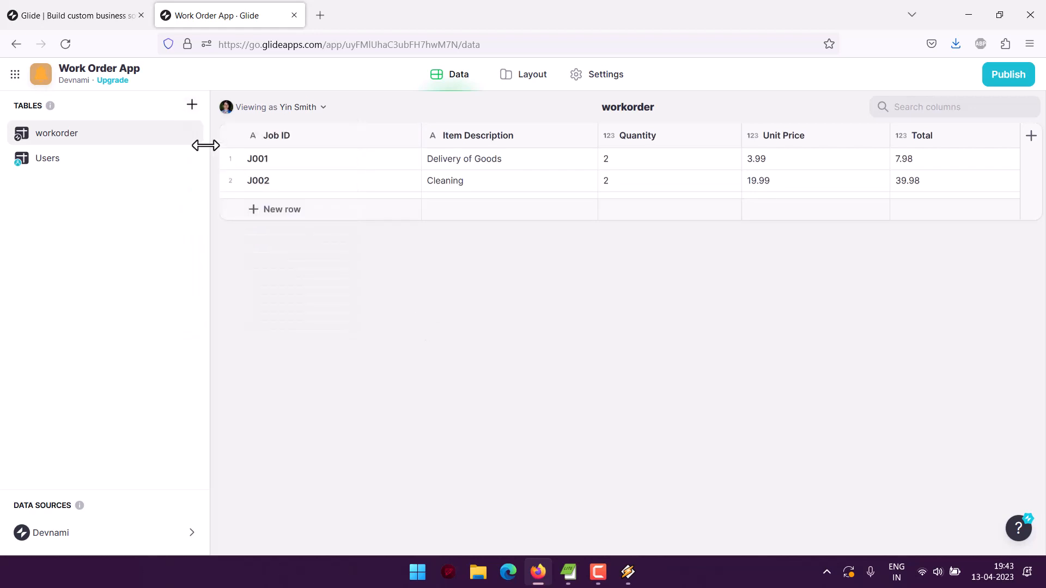
Review the new-screen options in the layout, and check the Users screen in the app preview before returning to the Work Order App screen.
{"action": "left_click", "coordinate": [532, 82]}
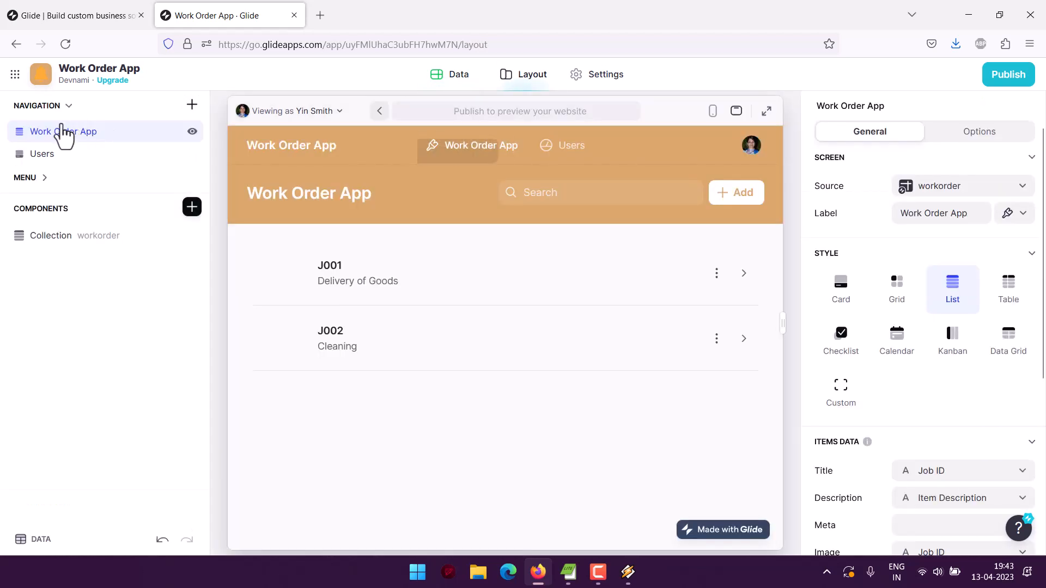
{"action": "left_click", "coordinate": [192, 105]}
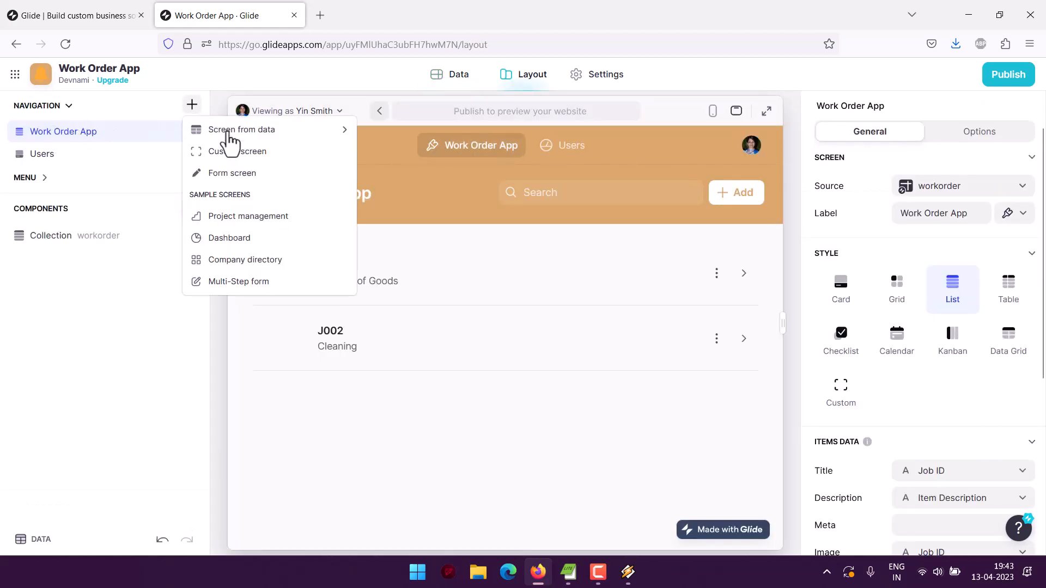
{"action": "mouse_move", "coordinate": [350, 136]}
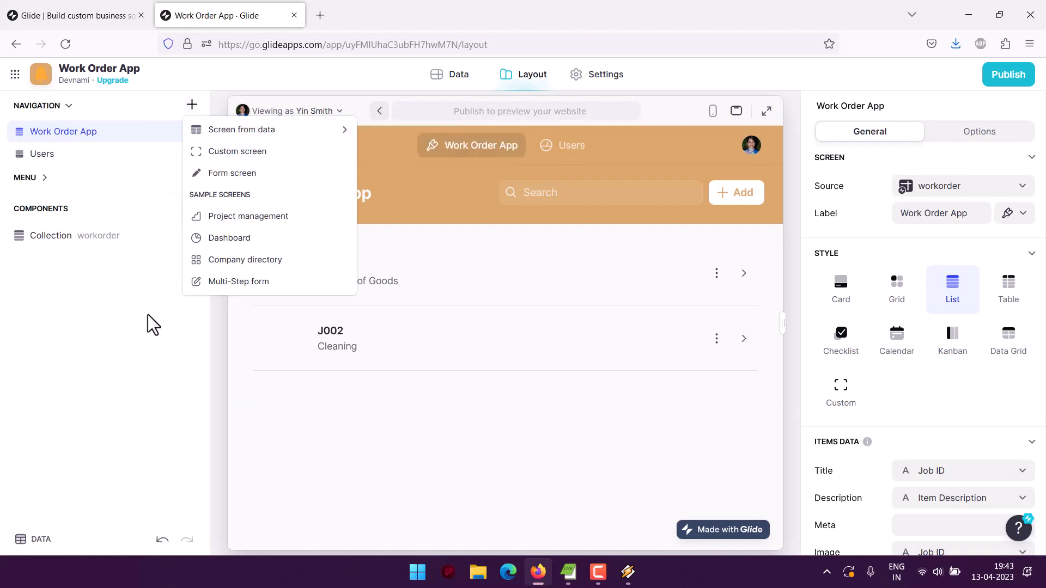
{"action": "left_click", "coordinate": [217, 479]}
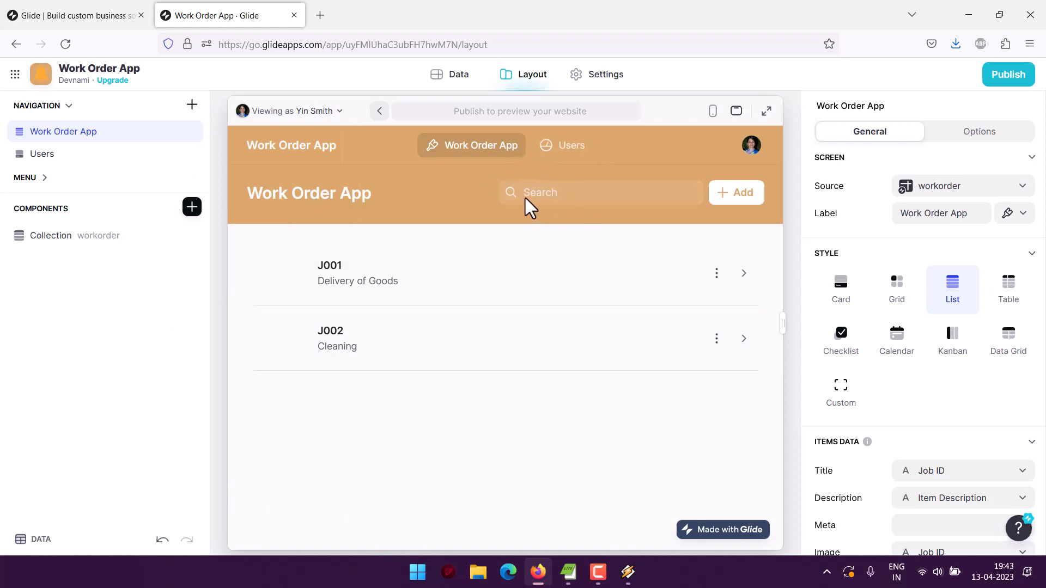
{"action": "left_click", "coordinate": [553, 153]}
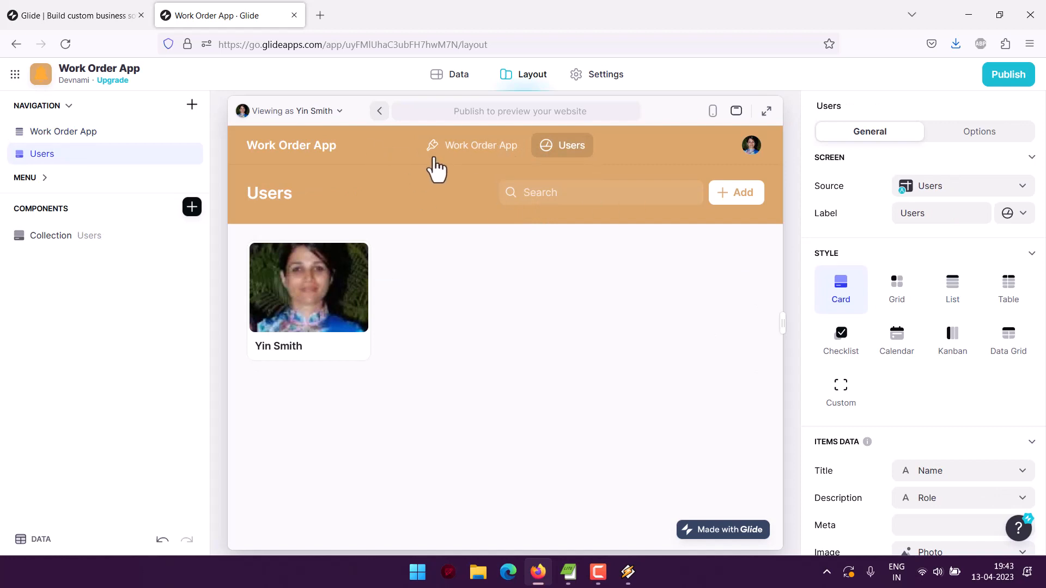
{"action": "left_click", "coordinate": [471, 154]}
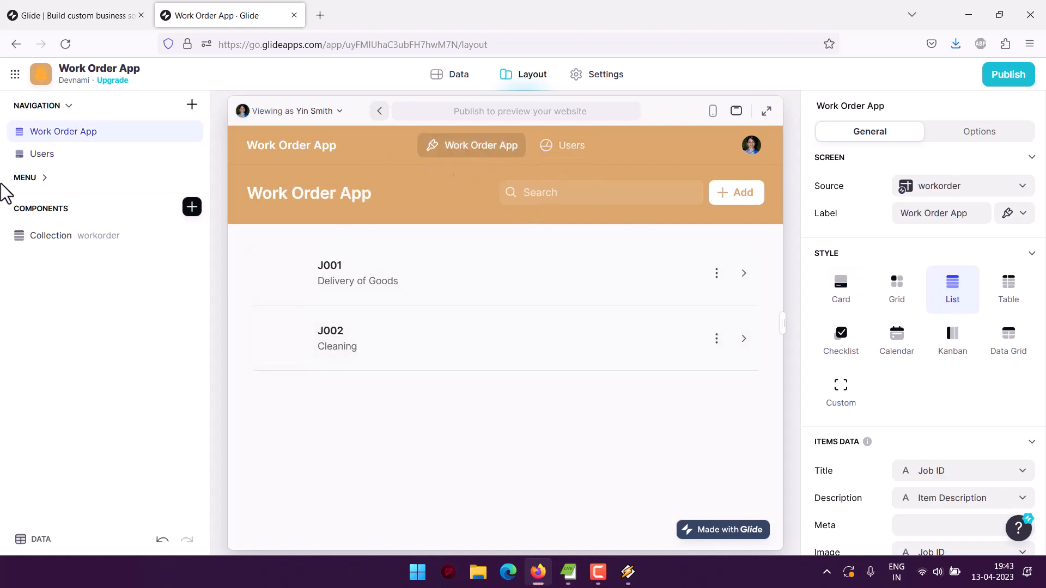